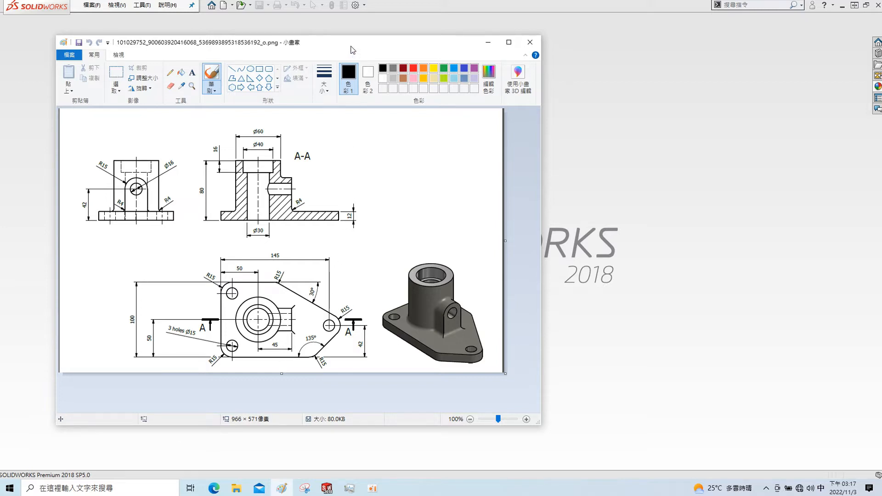
- Move the reference drawing window aside, then create a new part and open a sketch on the Top Plane (上基準面)
{"action": "left_click_drag", "start_coordinate": [351, 46], "coordinate": [0, 85]}
{"action": "left_click", "coordinate": [224, 5]}
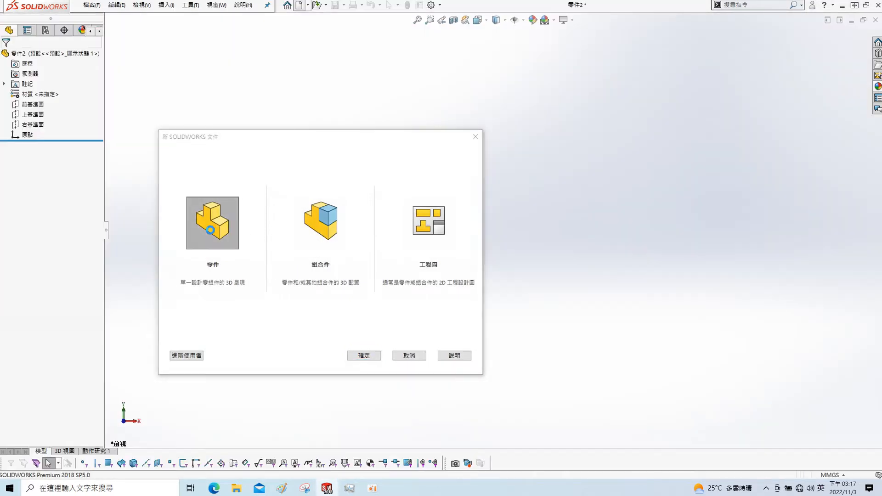
{"action": "left_click", "coordinate": [29, 139]}
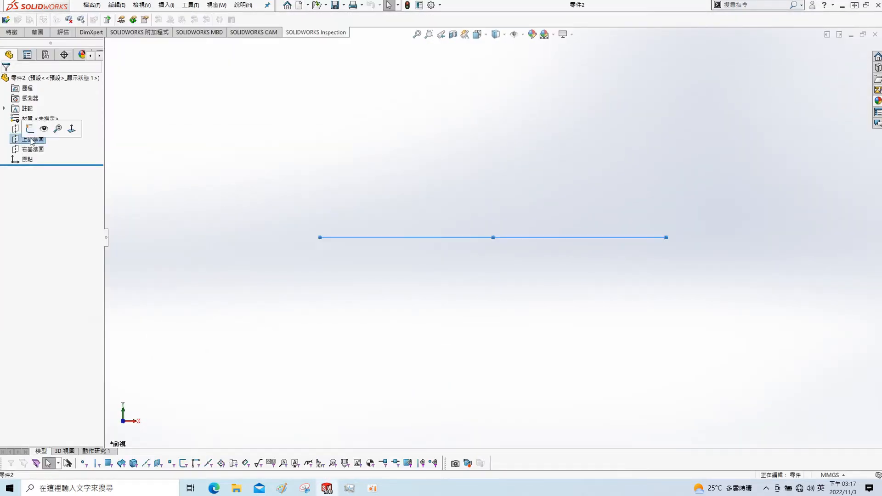
{"action": "left_click", "coordinate": [30, 129]}
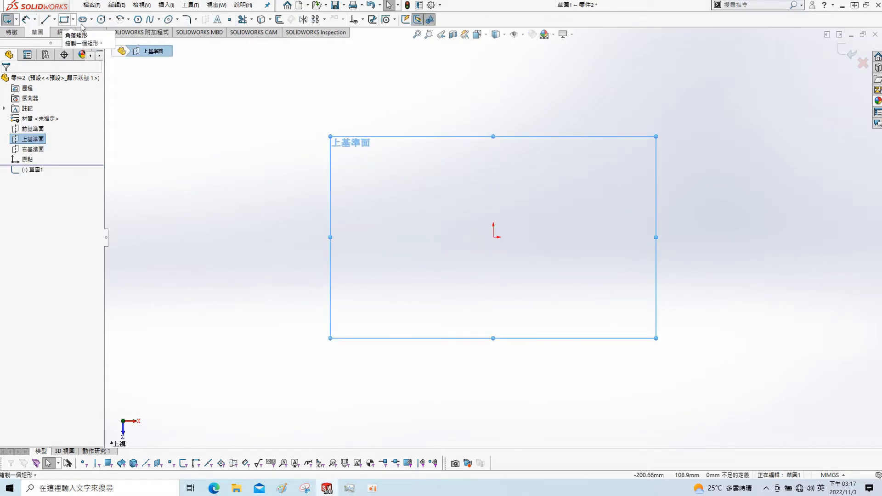
- Sketch a closed five-sided line outline around the origin, with horizontal upper and lower edges, a vertical edge about 81 mm tall and a pointed opposite end
{"action": "left_click", "coordinate": [45, 19]}
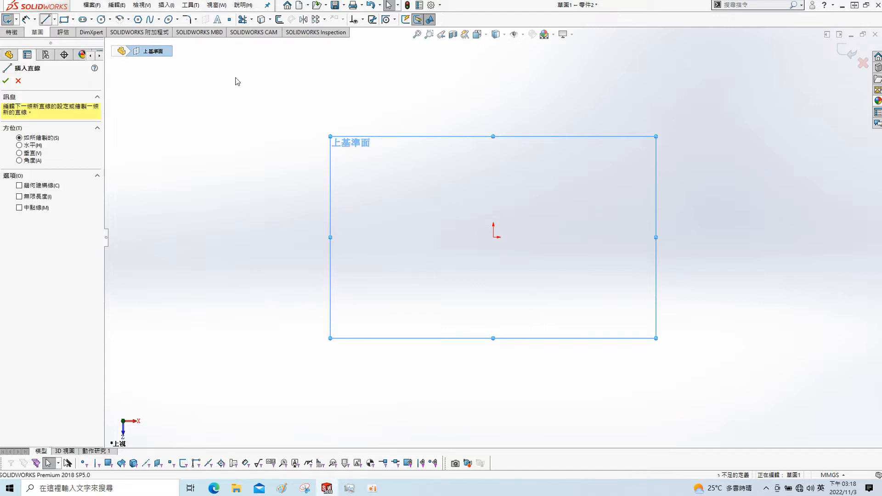
{"action": "left_click", "coordinate": [499, 160]}
{"action": "left_click", "coordinate": [392, 161]}
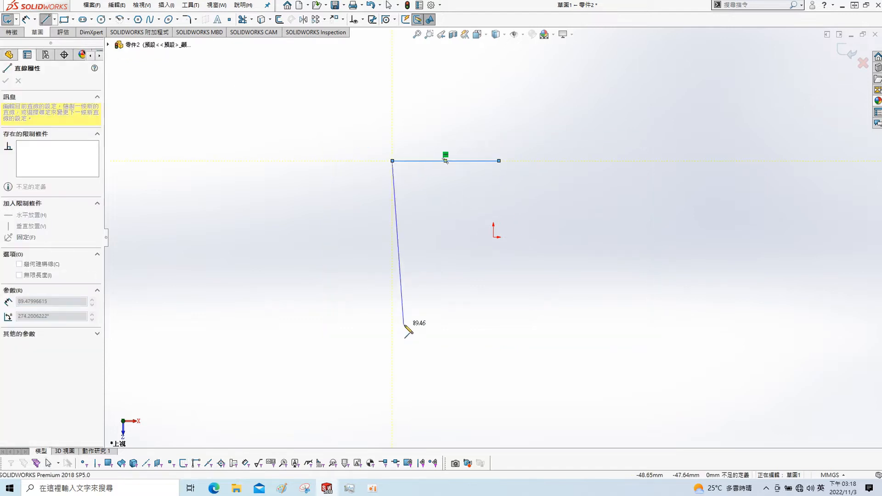
{"action": "left_click", "coordinate": [392, 325]}
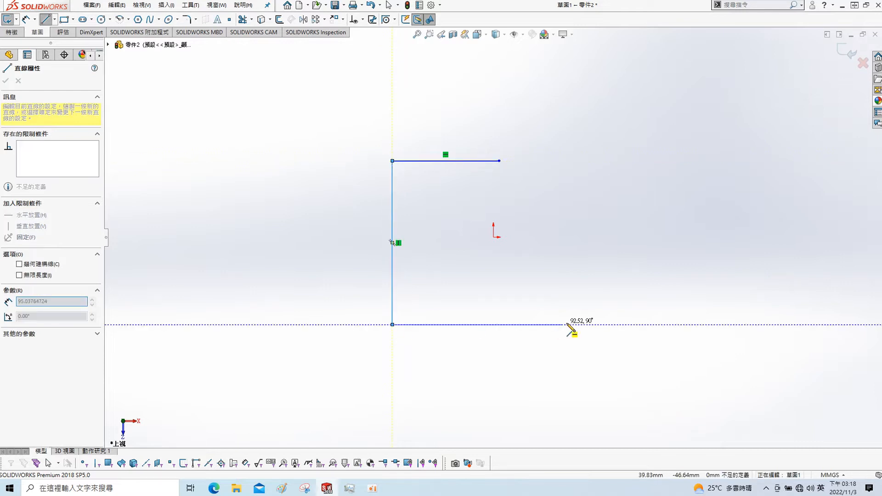
{"action": "left_click", "coordinate": [577, 325]}
{"action": "left_click", "coordinate": [724, 243]}
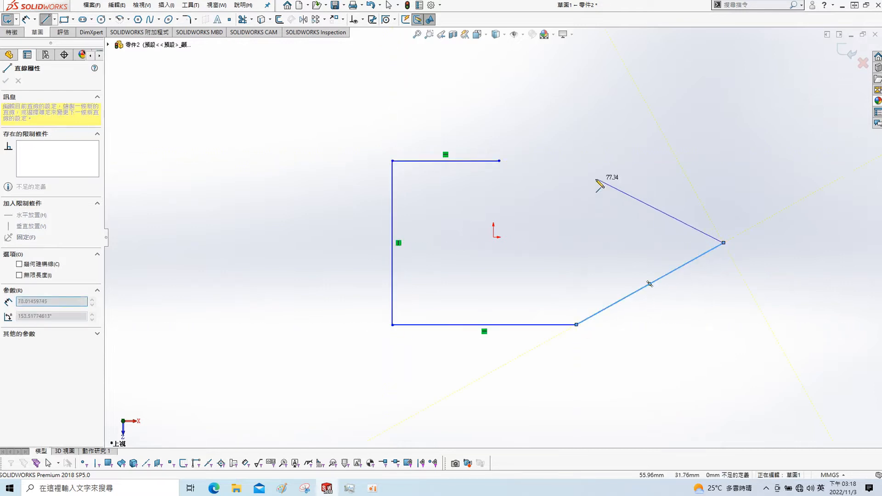
{"action": "left_click", "coordinate": [499, 161]}
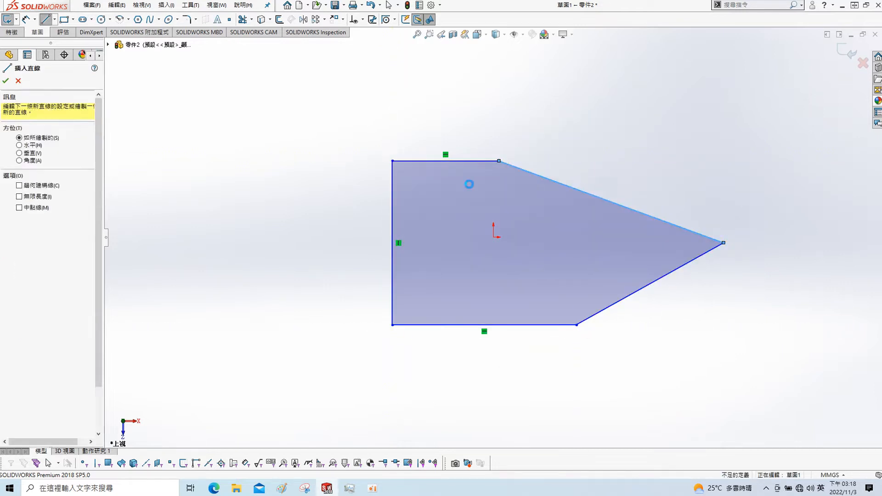
{"action": "key", "text": "Escape"}
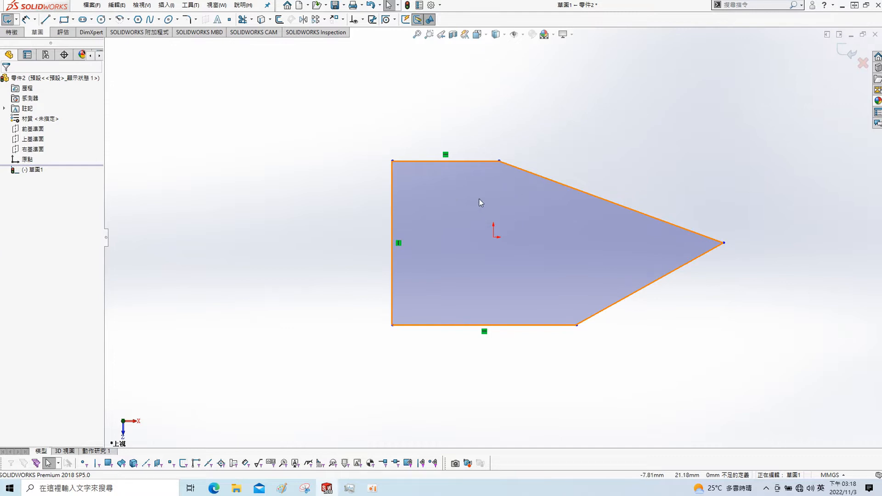
- Dimension the horizontal distance from the origin to the outline's vertical edge as 50 mm
{"action": "key", "text": "s"}
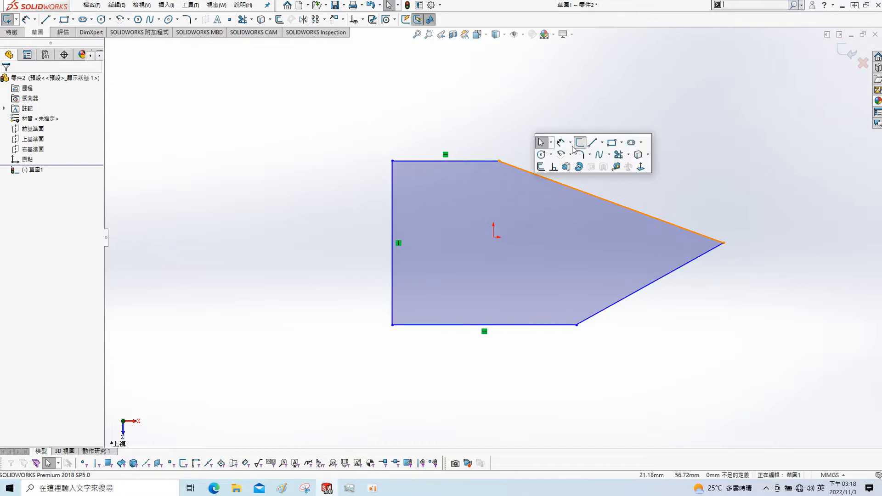
{"action": "left_click", "coordinate": [561, 144]}
{"action": "left_click", "coordinate": [493, 237]}
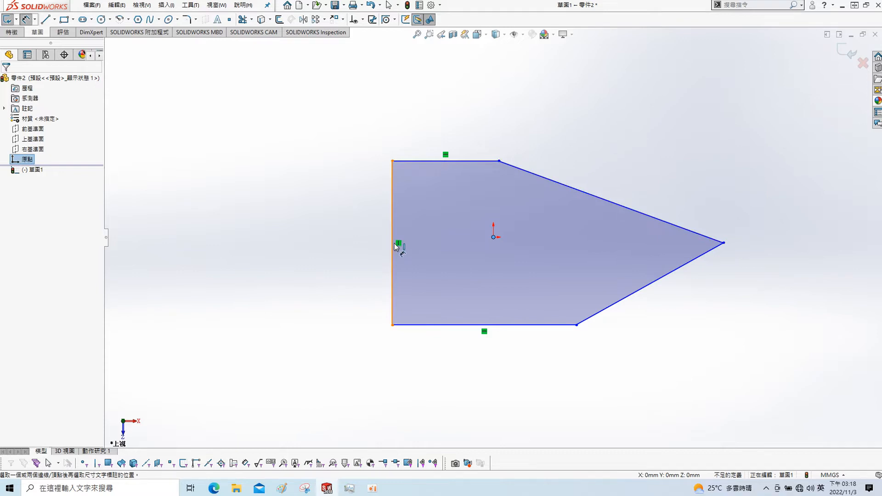
{"action": "left_click", "coordinate": [394, 247]}
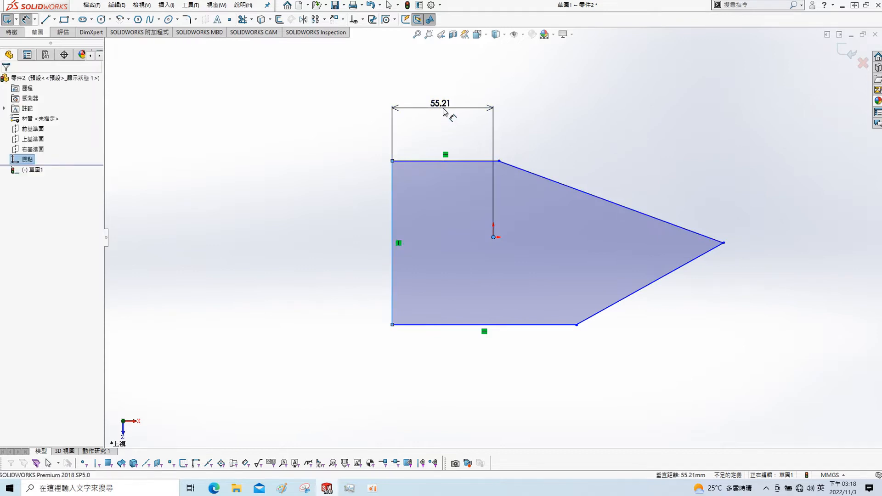
{"action": "left_click", "coordinate": [441, 111]}
{"action": "type", "text": "50"}
{"action": "key", "text": "Return"}
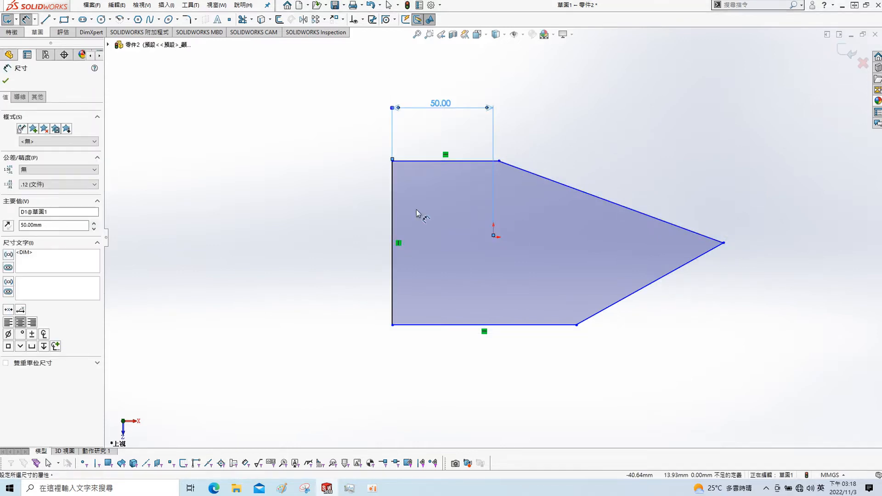
- Dimension the length of the outline's vertical edge as 100 mm
{"action": "left_click", "coordinate": [394, 238]}
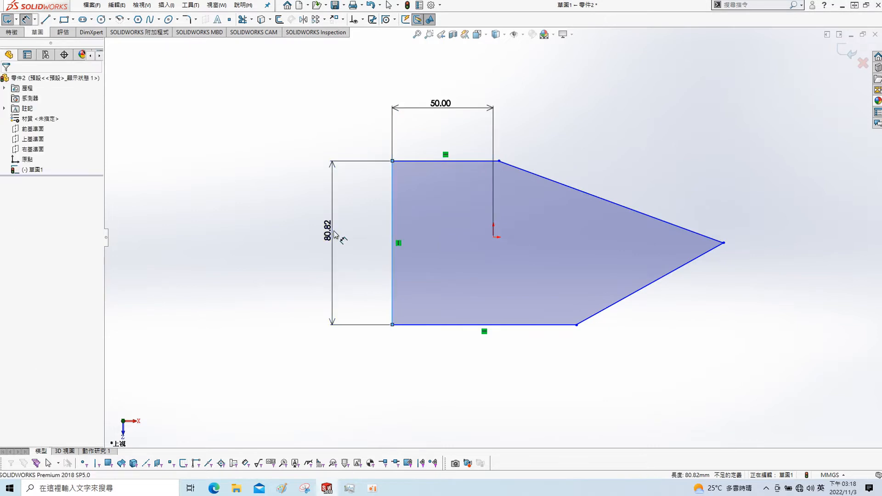
{"action": "left_click", "coordinate": [335, 234]}
{"action": "type", "text": "100"}
{"action": "key", "text": "Return"}
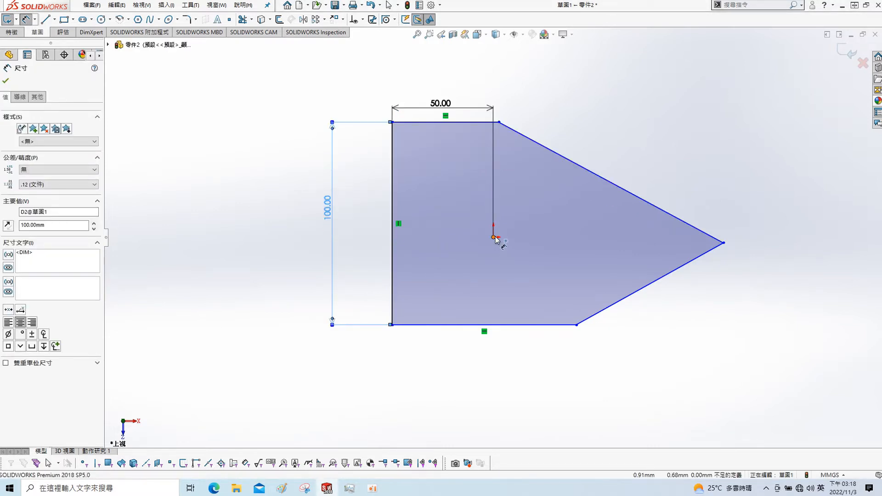
- Dimension the distance from the origin to the lower horizontal edge with an equation equal to the vertical edge's length divided by 2
{"action": "left_click", "coordinate": [432, 328]}
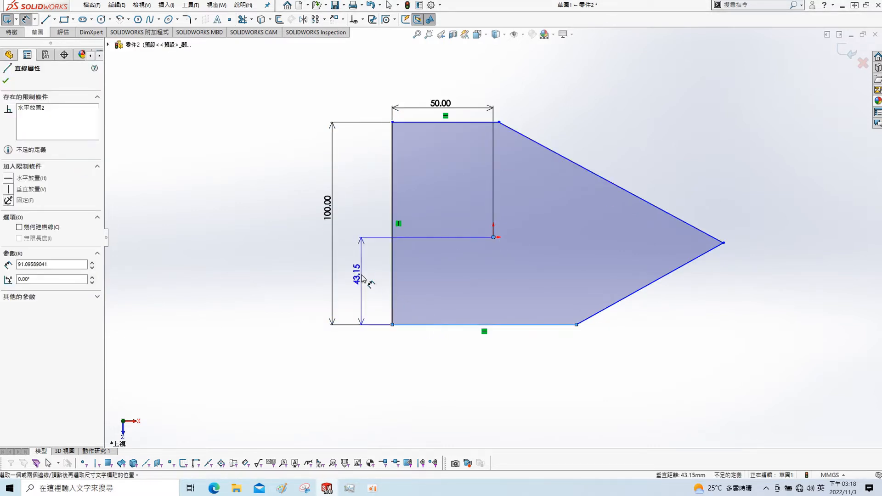
{"action": "left_click", "coordinate": [365, 284]}
{"action": "type", "text": "="}
{"action": "left_click", "coordinate": [330, 209]}
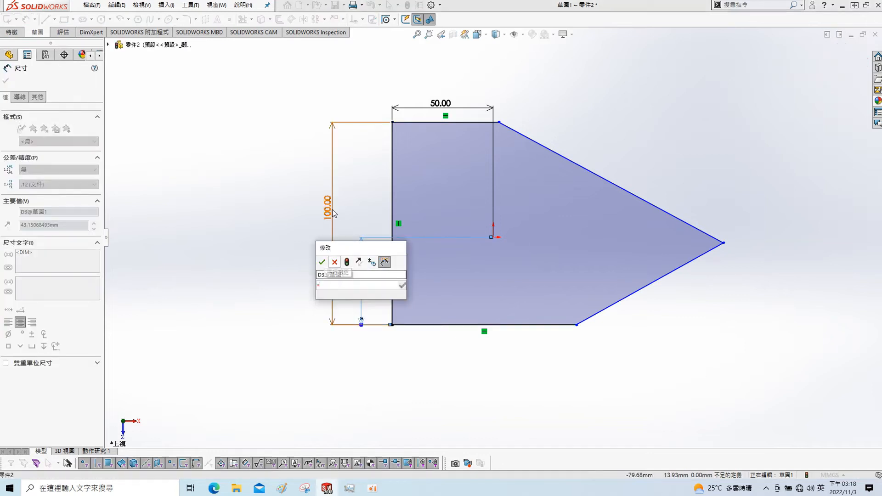
{"action": "type", "text": "/2"}
{"action": "key", "text": "Return"}
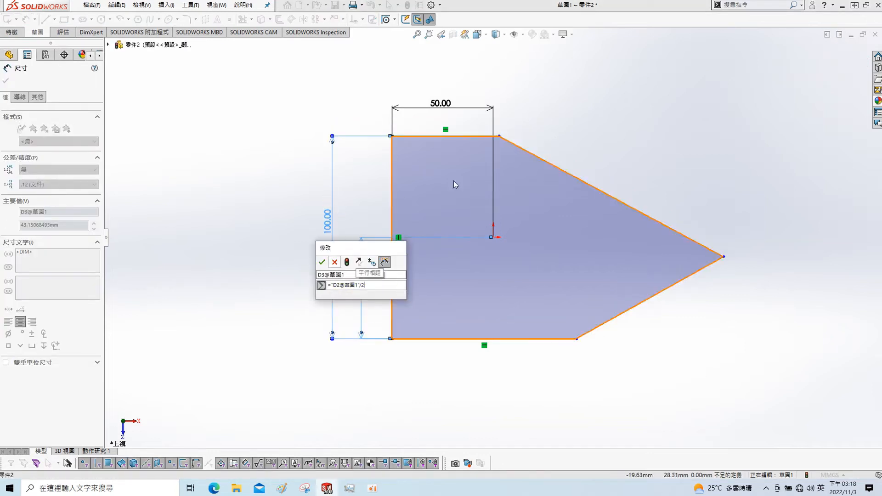
{"action": "key", "text": "Return"}
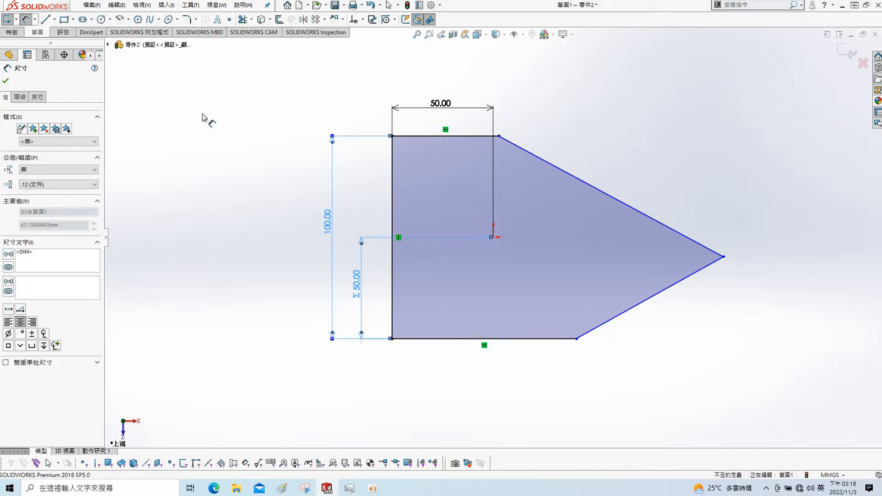
- Round the outline's pointed vertex with a 15 mm sketch fillet
{"action": "key", "text": "s"}
{"action": "left_click", "coordinate": [281, 143]}
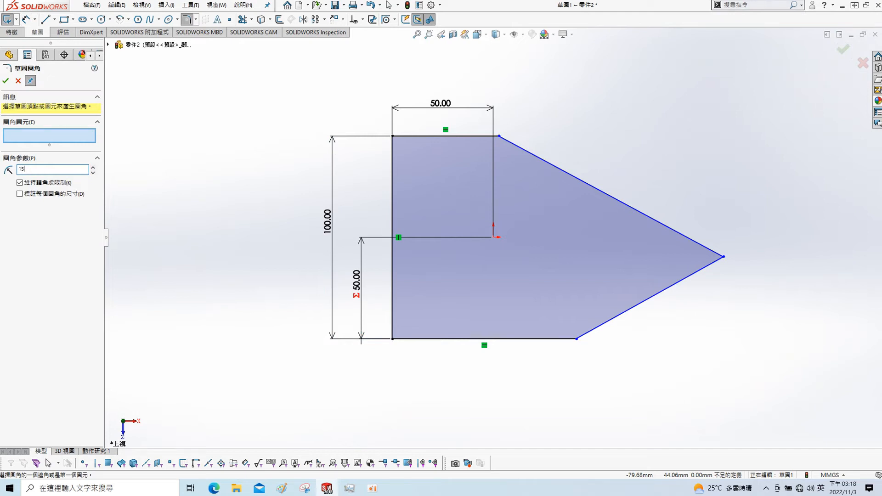
{"action": "left_click", "coordinate": [724, 257]}
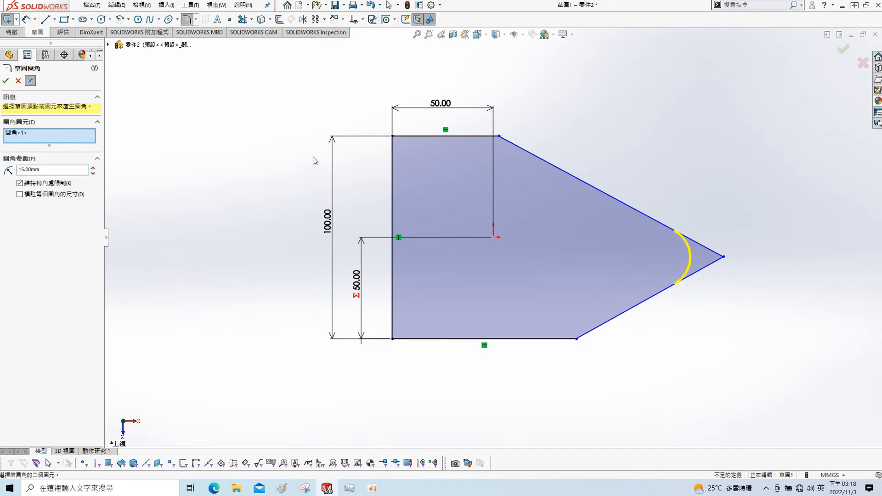
{"action": "left_click", "coordinate": [5, 81]}
- Dimension the horizontal distance between the vertical edge and the rounded tip's arc
{"action": "key", "text": "s"}
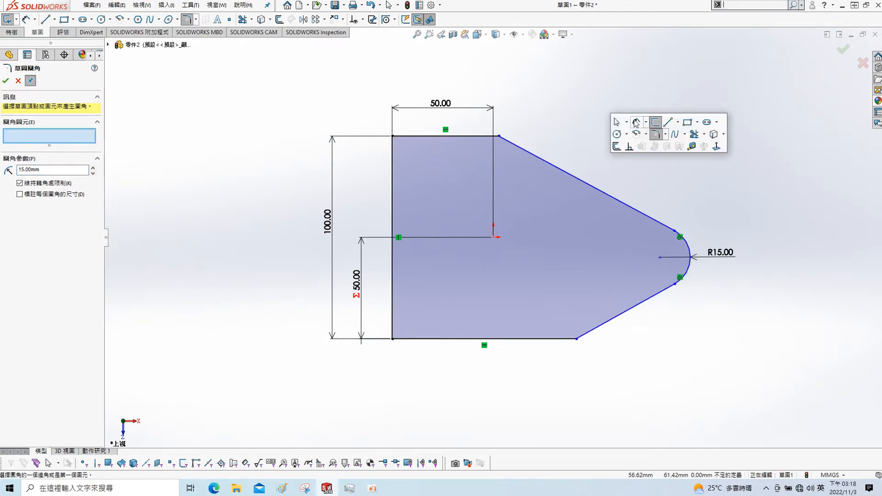
{"action": "left_click", "coordinate": [636, 123]}
{"action": "left_click", "coordinate": [392, 207]}
{"action": "left_click", "coordinate": [689, 253]}
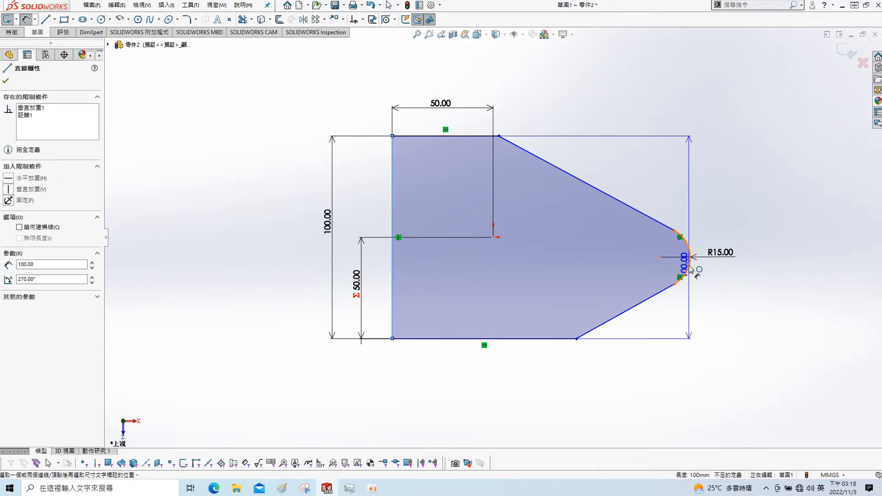
{"action": "left_click", "coordinate": [559, 91]}
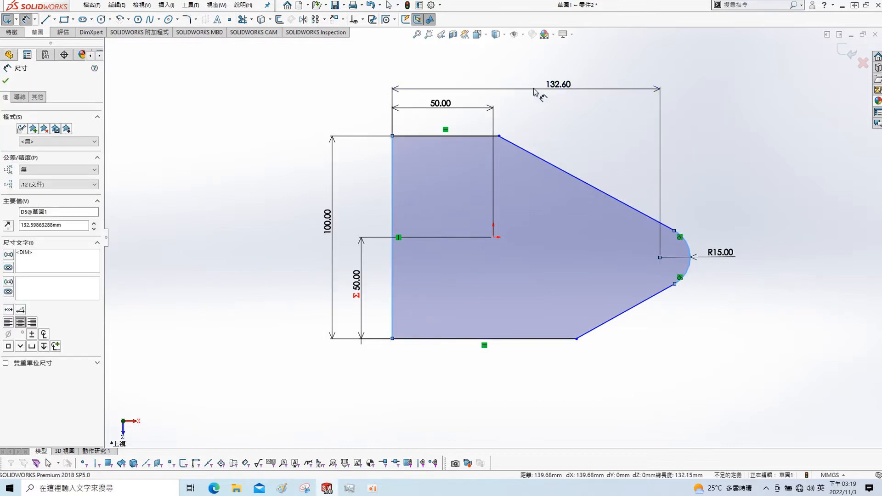
{"action": "left_click", "coordinate": [520, 76]}
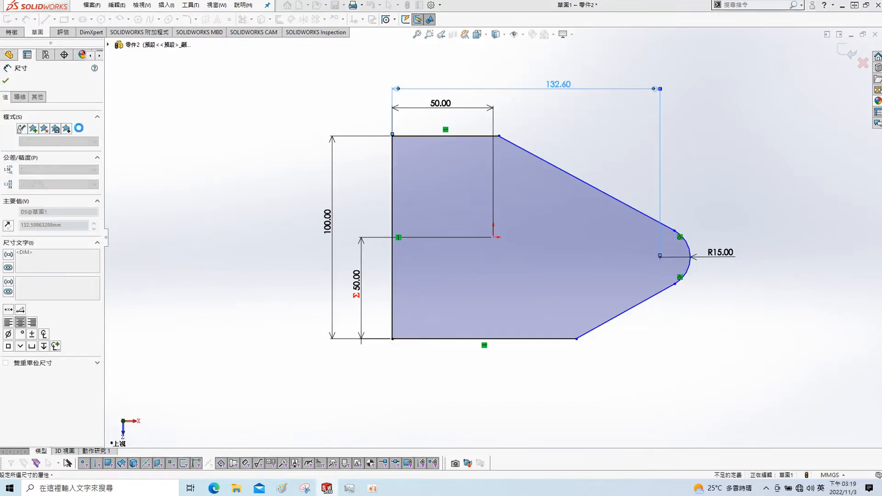
- Set the arc condition of the edge-to-arc dimension to maximum and its value to 145 mm
{"action": "left_click", "coordinate": [19, 97]}
{"action": "left_click", "coordinate": [83, 364]}
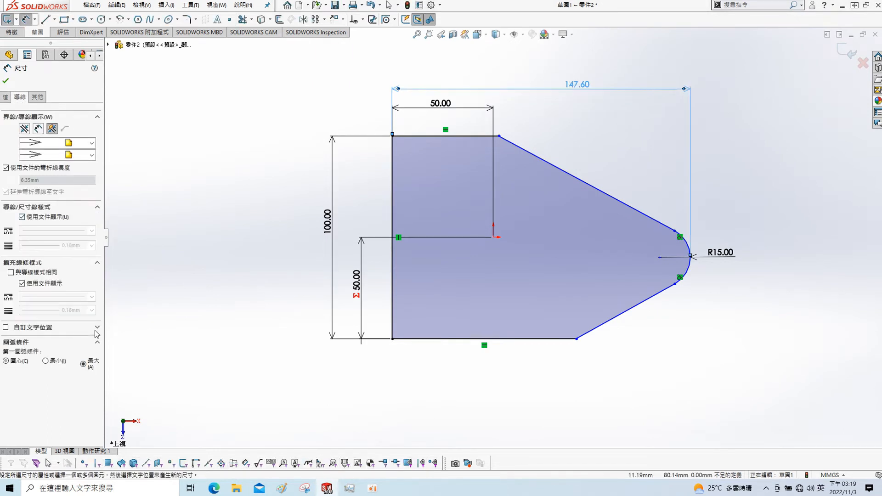
{"action": "left_click", "coordinate": [6, 81]}
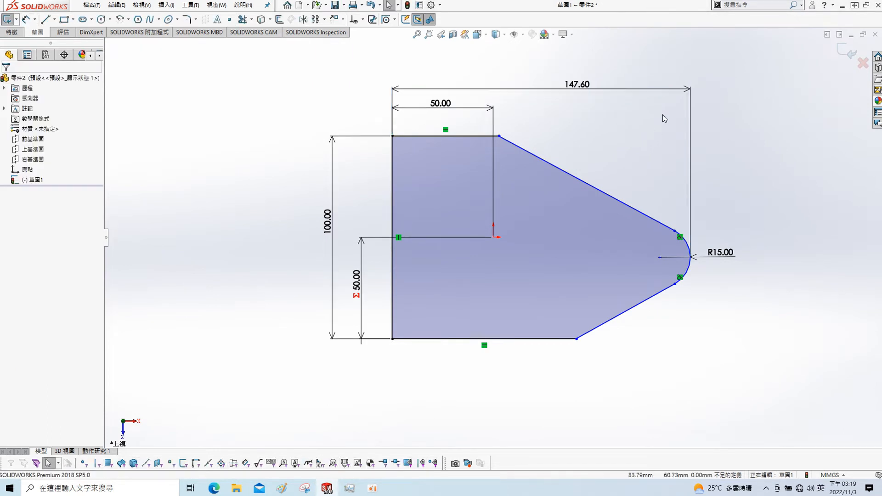
{"action": "double_click", "coordinate": [578, 85]}
{"action": "type", "text": "145"}
{"action": "key", "text": "Return"}
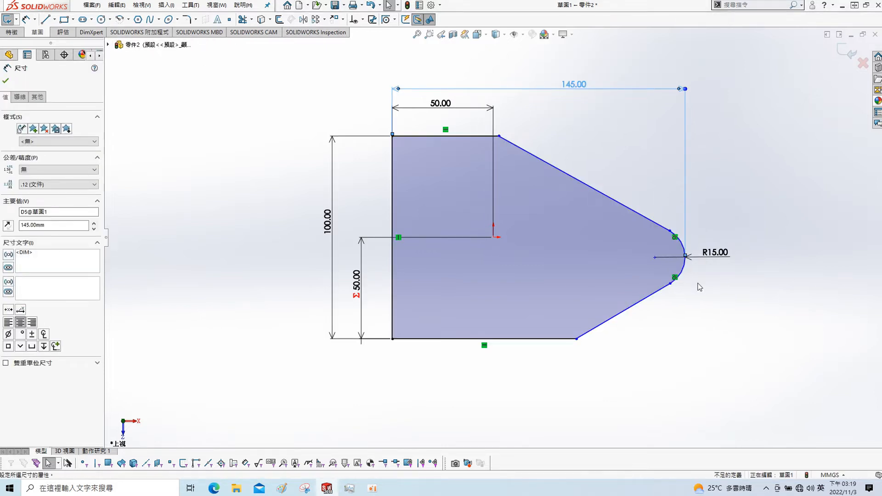
- Dimension the vertical distance from the lower horizontal edge to the tip arc's center as 42 mm
{"action": "left_click", "coordinate": [25, 19]}
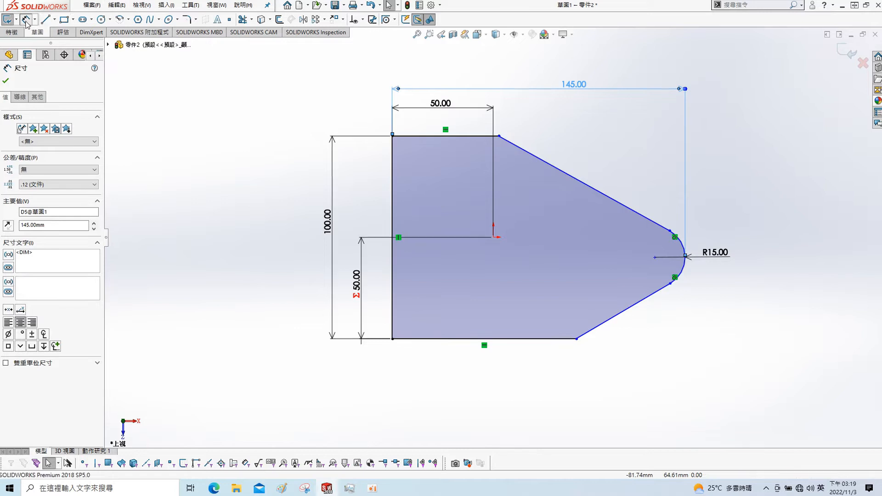
{"action": "left_click", "coordinate": [536, 339]}
{"action": "left_click", "coordinate": [683, 268]}
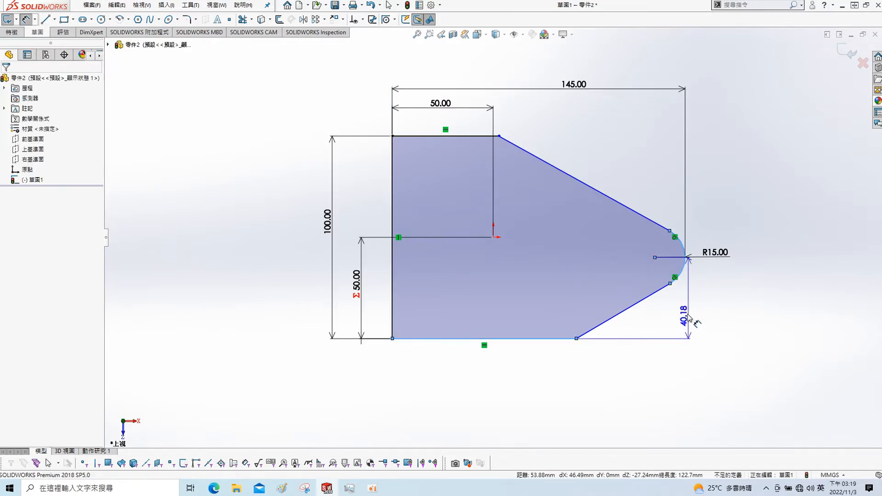
{"action": "left_click", "coordinate": [688, 317]}
{"action": "type", "text": "42"}
{"action": "key", "text": "Return"}
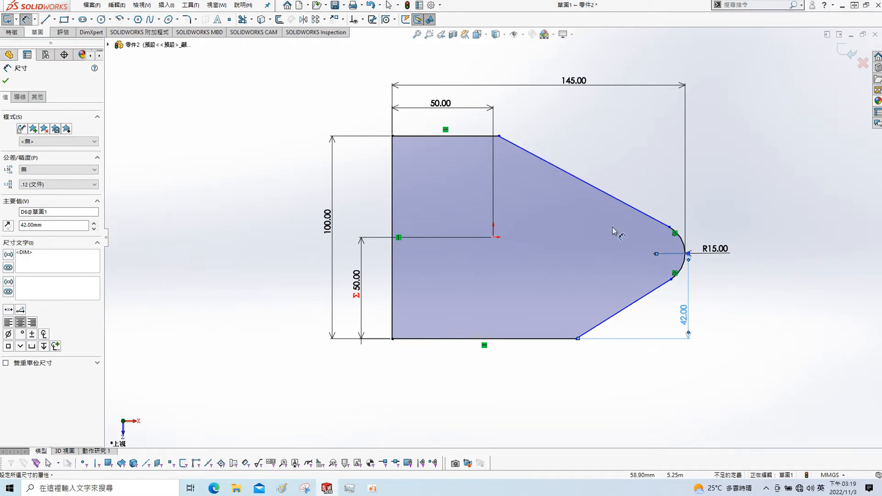
- Dimension the angle between the upper horizontal edge and the upper sloped edge as 30 degrees
{"action": "left_click", "coordinate": [465, 148]}
{"action": "left_click", "coordinate": [465, 137]}
{"action": "left_click", "coordinate": [574, 147]}
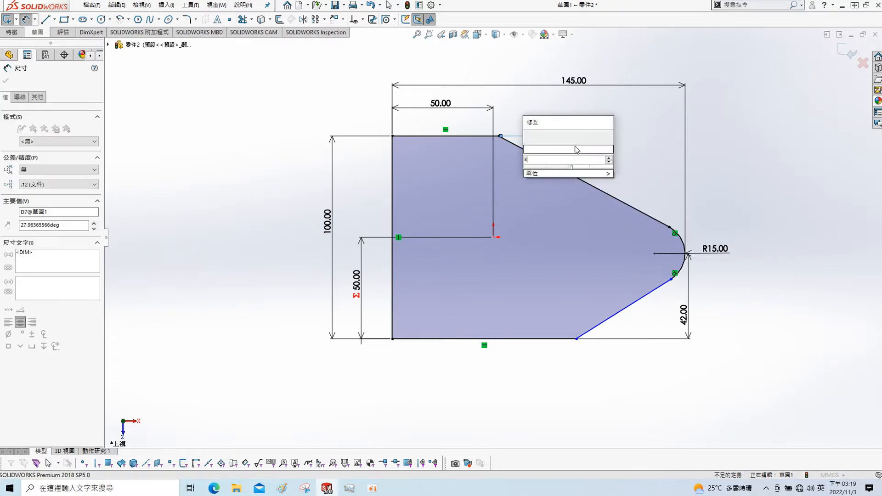
{"action": "type", "text": "30"}
{"action": "key", "text": "Return"}
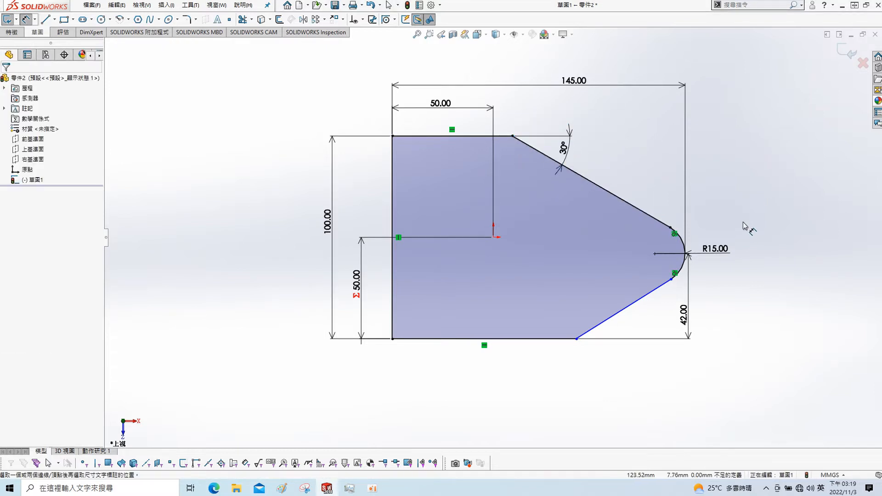
- Dimension the angle between the lower sloped edge and the lower horizontal edge as 135 degrees
{"action": "left_click", "coordinate": [619, 313]}
{"action": "left_click", "coordinate": [530, 338]}
{"action": "left_click", "coordinate": [553, 303]}
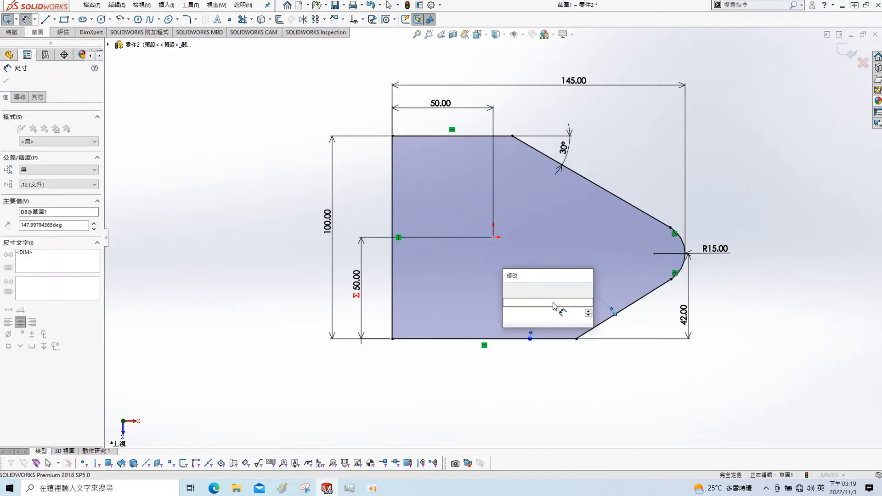
{"action": "key", "text": "Return"}
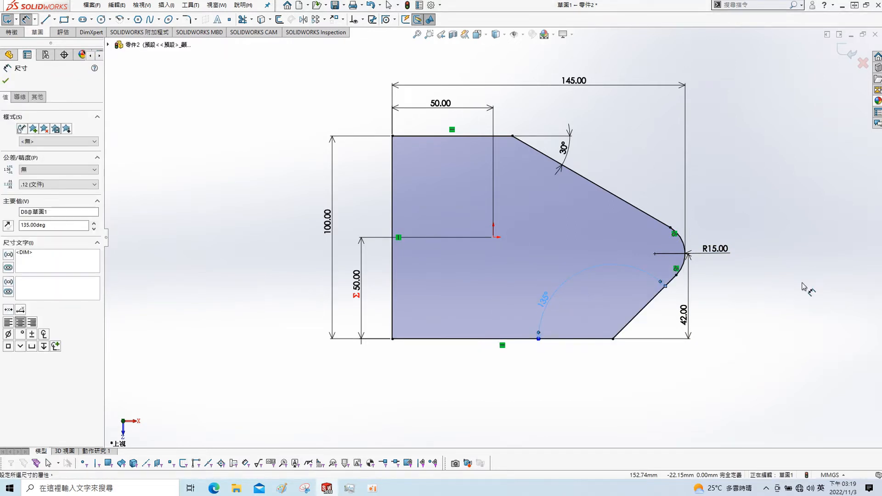
- Extrude the base plate profile 12 mm upward and turn off the realistic display effects in the view
{"action": "key", "text": "Escape"}
{"action": "mouse_move", "coordinate": [744, 301]}
{"action": "middle_mouse_down"}
{"action": "mouse_move", "coordinate": [661, 191]}
{"action": "mouse_move", "coordinate": [689, 243]}
{"action": "mouse_move", "coordinate": [691, 197]}
{"action": "mouse_move", "coordinate": [708, 221]}
{"action": "mouse_move", "coordinate": [641, 196]}
{"action": "middle_mouse_up"}
{"action": "key", "text": "s"}
{"action": "left_click", "coordinate": [674, 229]}
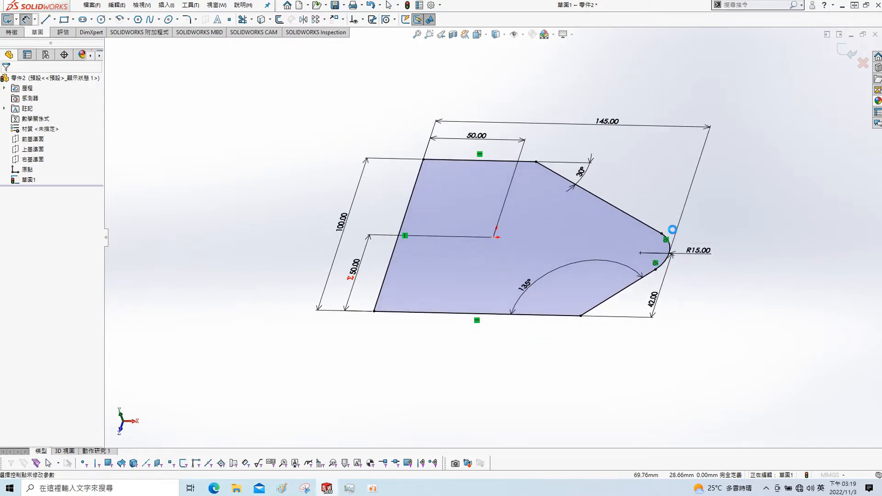
{"action": "type", "text": "12"}
{"action": "key", "text": "Return"}
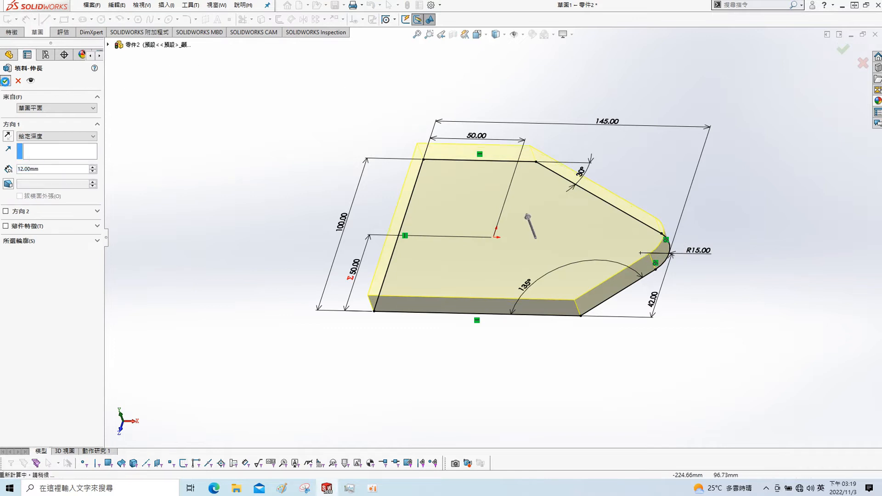
{"action": "left_click", "coordinate": [5, 81]}
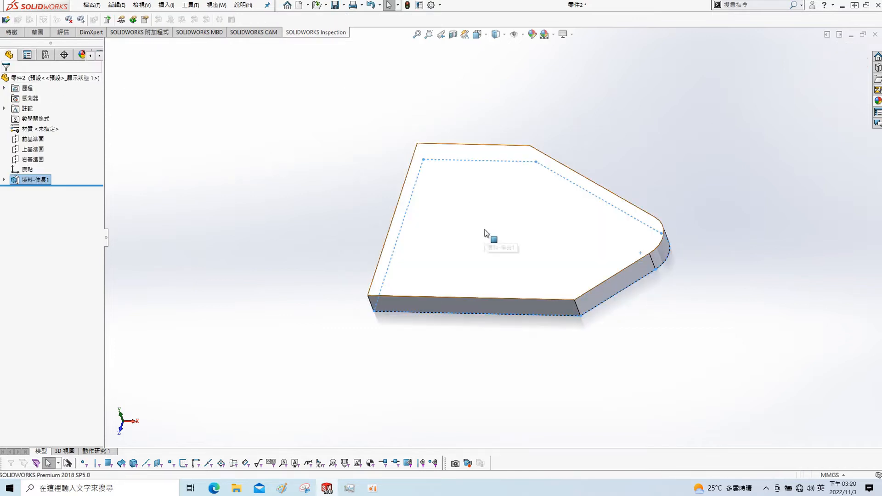
{"action": "left_click", "coordinate": [565, 35]}
{"action": "left_click", "coordinate": [569, 48]}
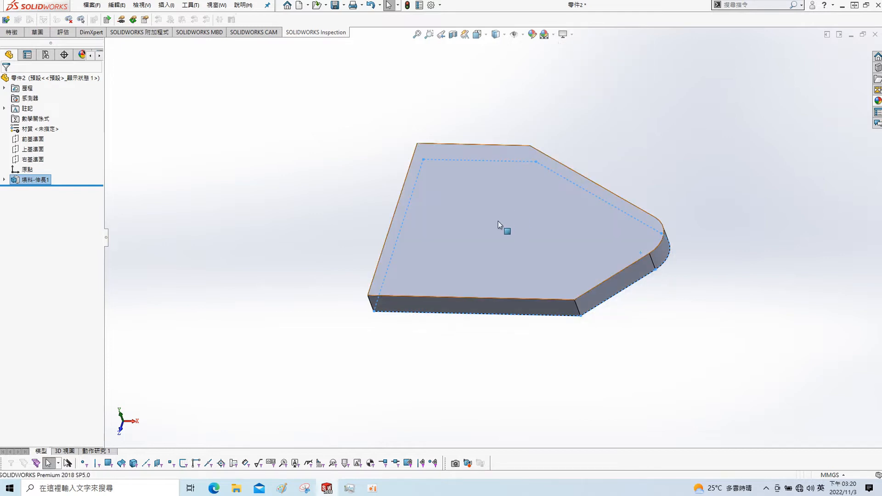
- Sketch a circle of about 25.8 mm radius on the plate's upper face, centred on the origin
{"action": "left_click", "coordinate": [498, 222]}
{"action": "left_click", "coordinate": [534, 198]}
{"action": "key", "text": "s"}
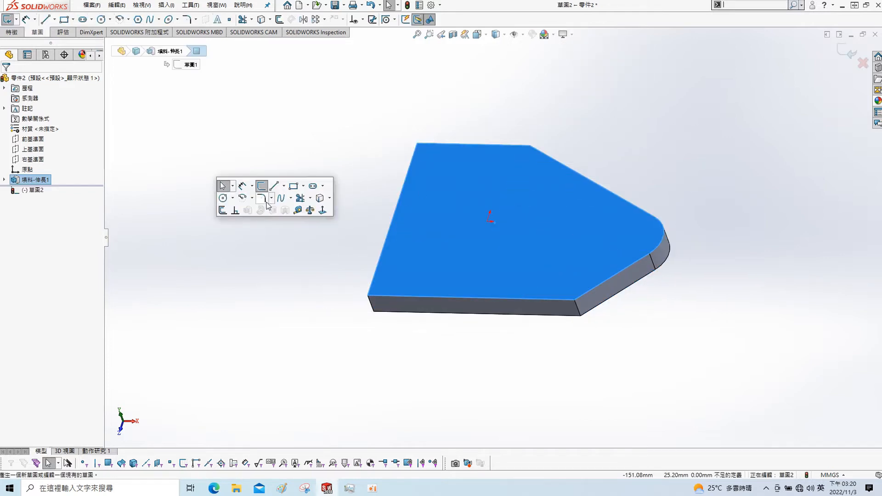
{"action": "left_click", "coordinate": [322, 211]}
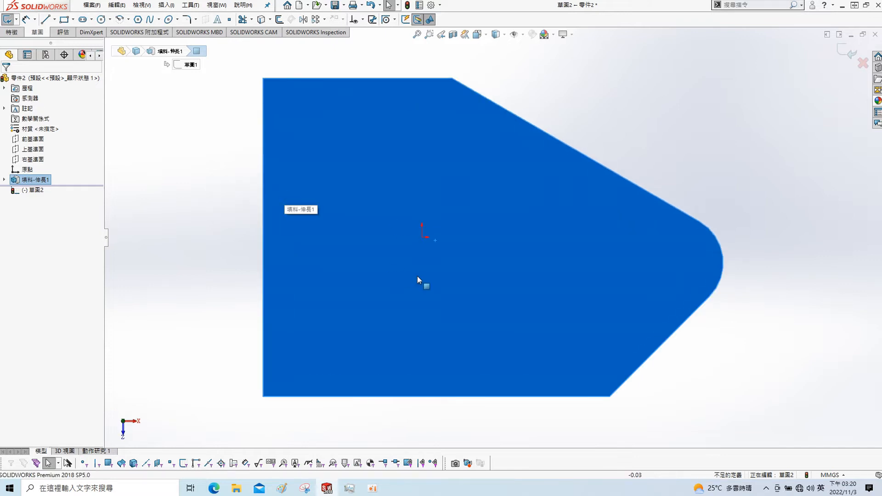
{"action": "left_click", "coordinate": [101, 20]}
{"action": "left_click", "coordinate": [422, 237]}
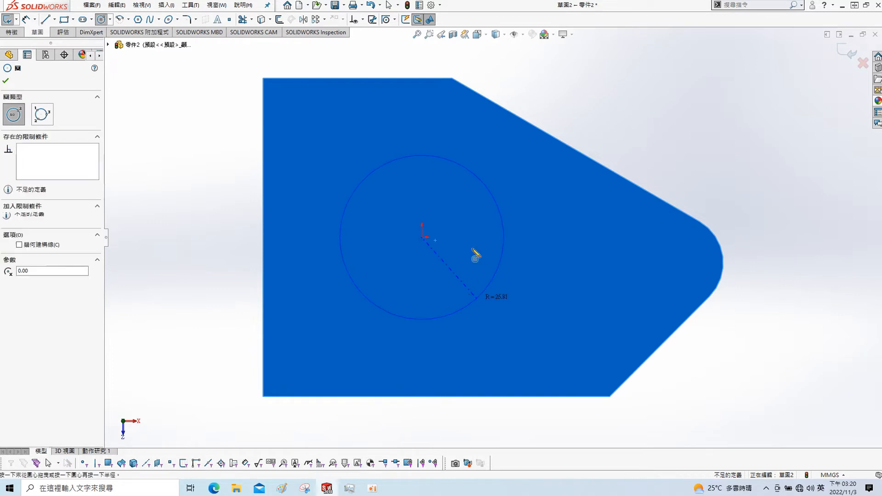
{"action": "left_click", "coordinate": [476, 299]}
- Dimension the circle's diameter as 60 mm
{"action": "key", "text": "s"}
{"action": "left_click", "coordinate": [529, 272]}
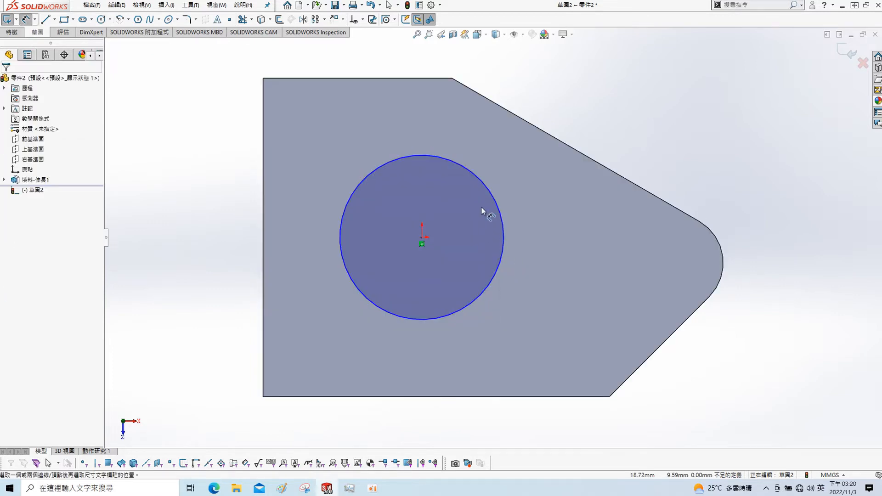
{"action": "left_click", "coordinate": [503, 213]}
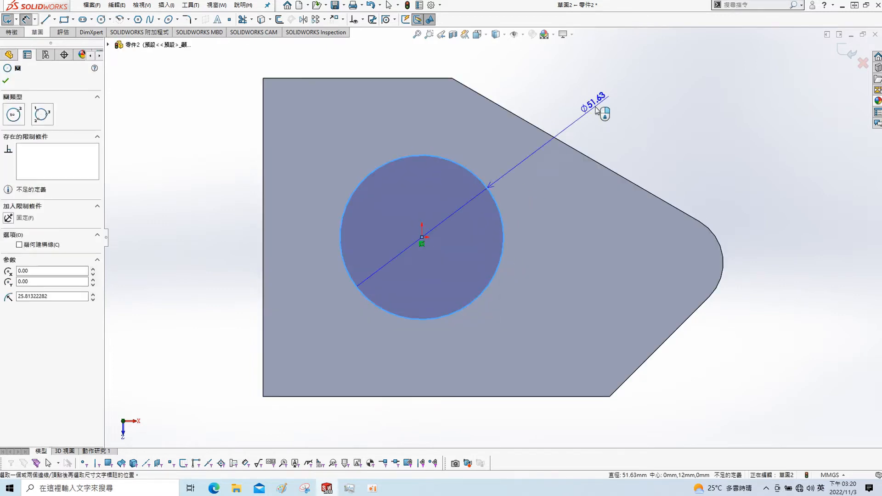
{"action": "left_click", "coordinate": [606, 110]}
{"action": "type", "text": "40"}
{"action": "key", "text": "Return"}
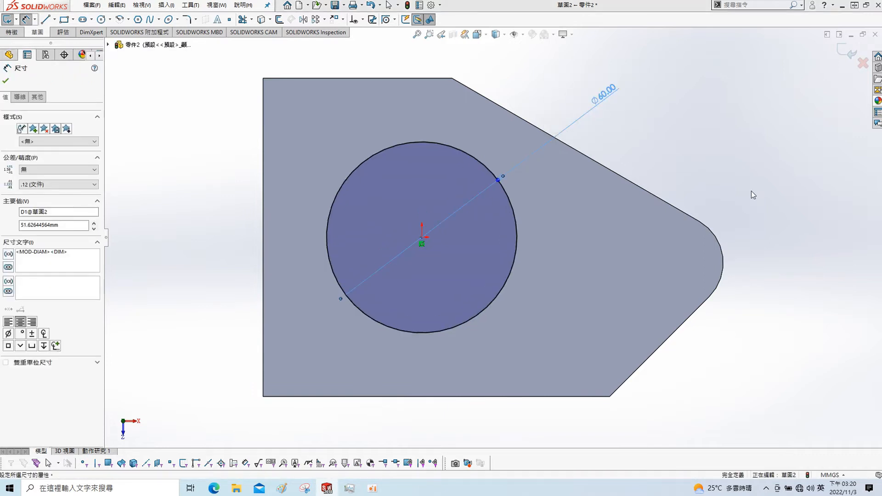
- Begin a boss extrude of the 60 mm circle, starting from the plate's underside face instead of the sketch plane
{"action": "middle_click_drag", "start_coordinate": [751, 191], "coordinate": [540, 207]}
{"action": "key", "text": "s"}
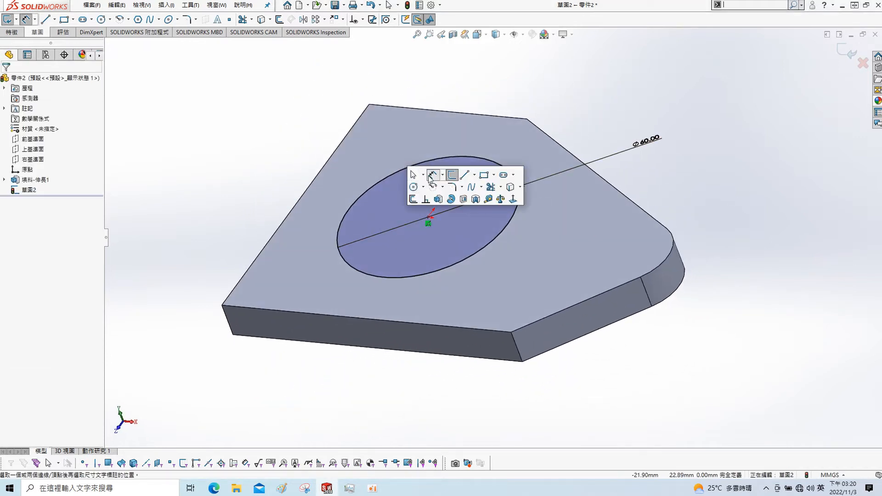
{"action": "left_click", "coordinate": [440, 199]}
{"action": "left_click", "coordinate": [50, 108]}
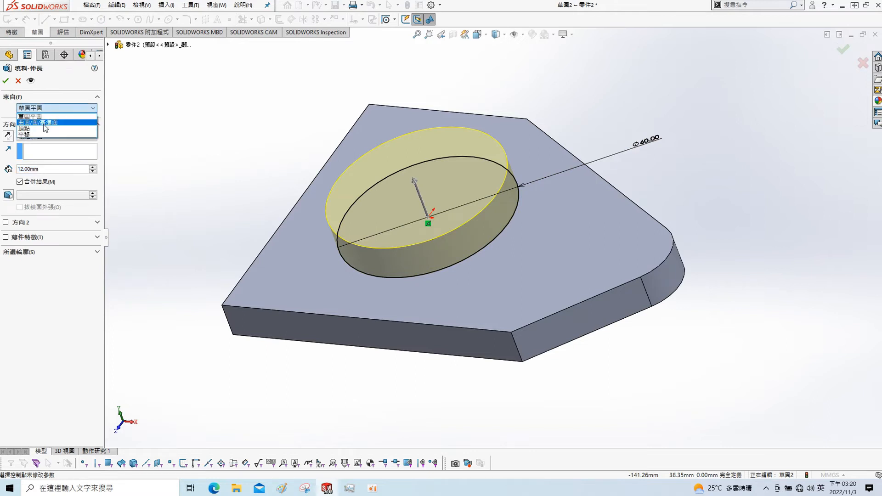
{"action": "left_click", "coordinate": [45, 122]}
{"action": "middle_click_drag", "start_coordinate": [343, 319], "coordinate": [340, 239]}
{"action": "left_click", "coordinate": [453, 324]}
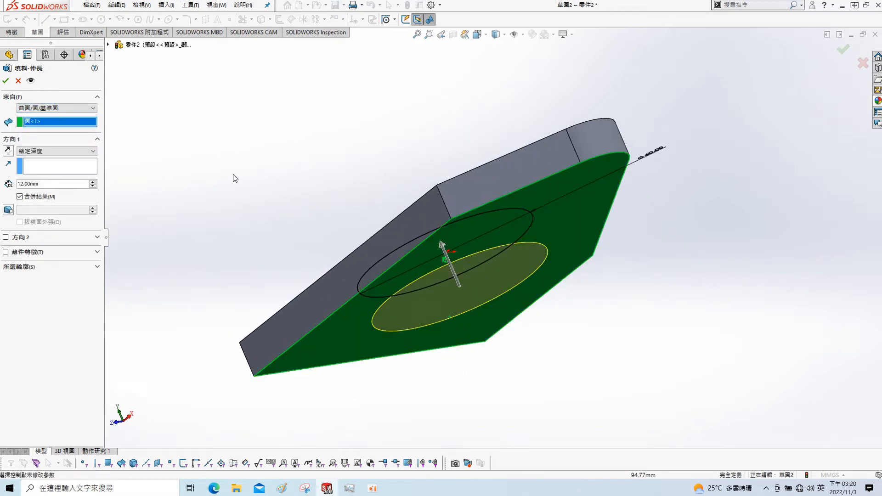
- Set the cylinder's extrude depth to 80 mm and finish the merged boss
{"action": "middle_click_drag", "start_coordinate": [233, 177], "coordinate": [232, 257]}
{"action": "left_click", "coordinate": [57, 153]}
{"action": "left_click", "coordinate": [58, 155]}
{"action": "type", "text": "80"}
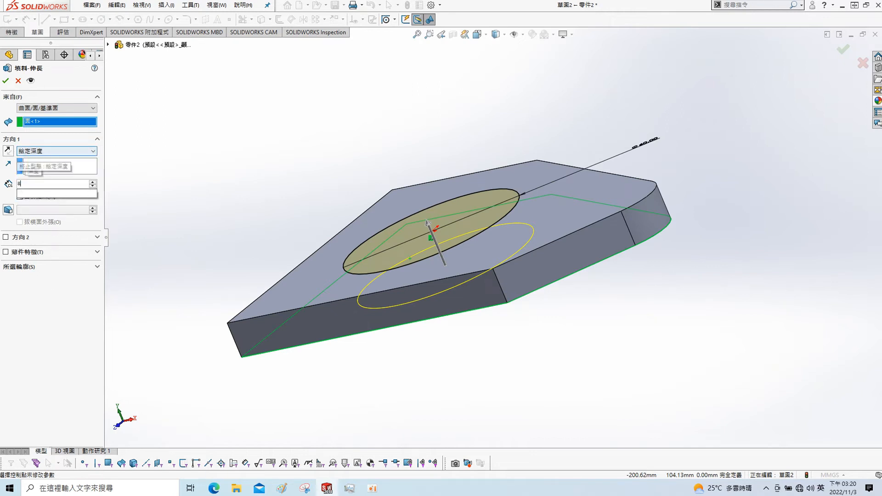
{"action": "key", "text": "Return"}
{"action": "left_click", "coordinate": [6, 81]}
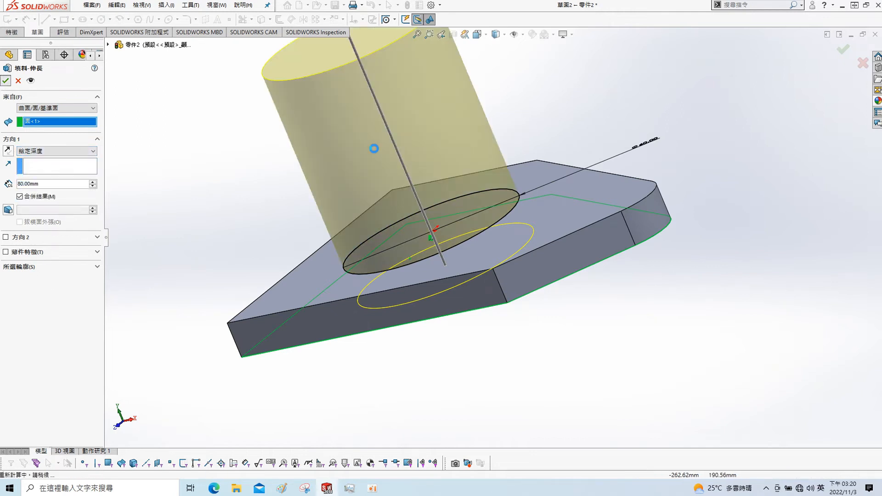
{"action": "left_click", "coordinate": [511, 332]}
{"action": "scroll", "coordinate": [510, 317], "scroll_direction": "up", "scroll_amount": 3}
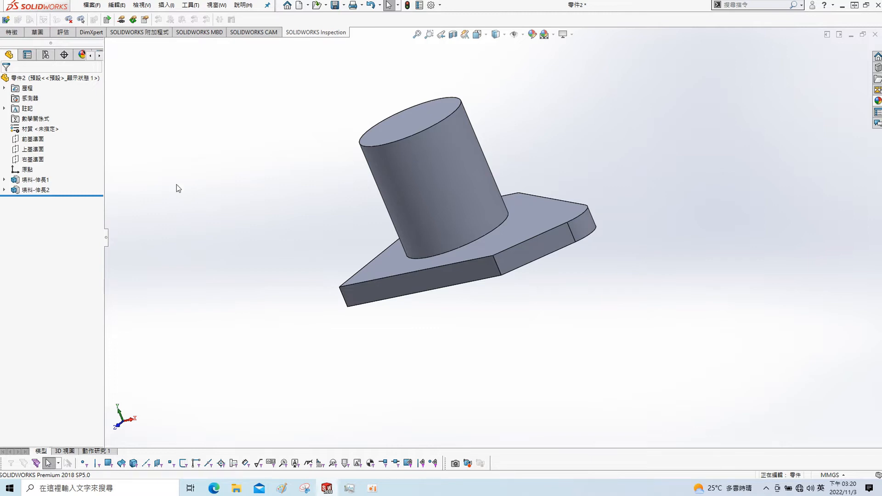
- Sketch a circle of about 15.4 mm radius on the Right Plane, centred about 50 mm above the origin
{"action": "left_click", "coordinate": [32, 159]}
{"action": "left_click", "coordinate": [41, 146]}
{"action": "key", "text": "s"}
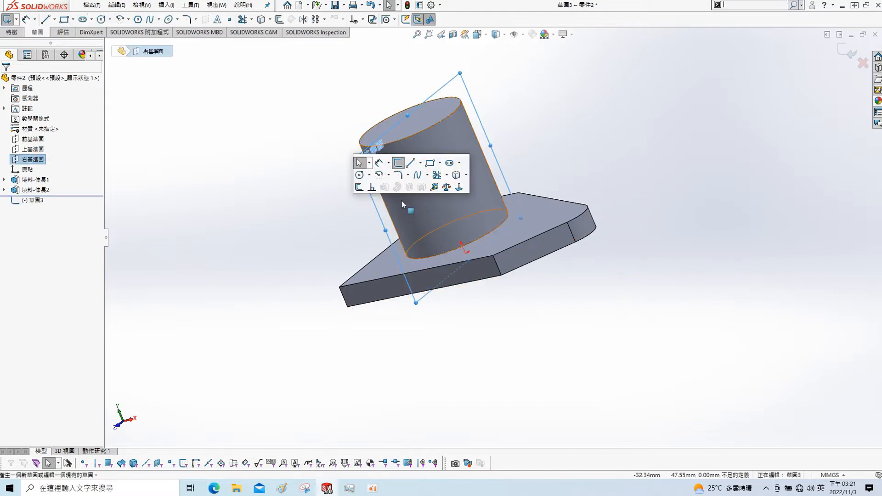
{"action": "left_click", "coordinate": [461, 187]}
{"action": "scroll", "coordinate": [700, 222], "scroll_direction": "up", "scroll_amount": 4}
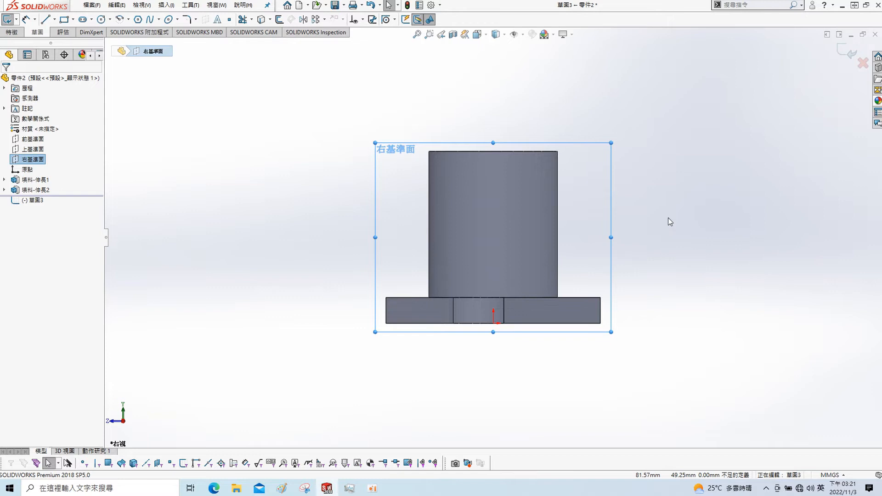
{"action": "key", "text": "s"}
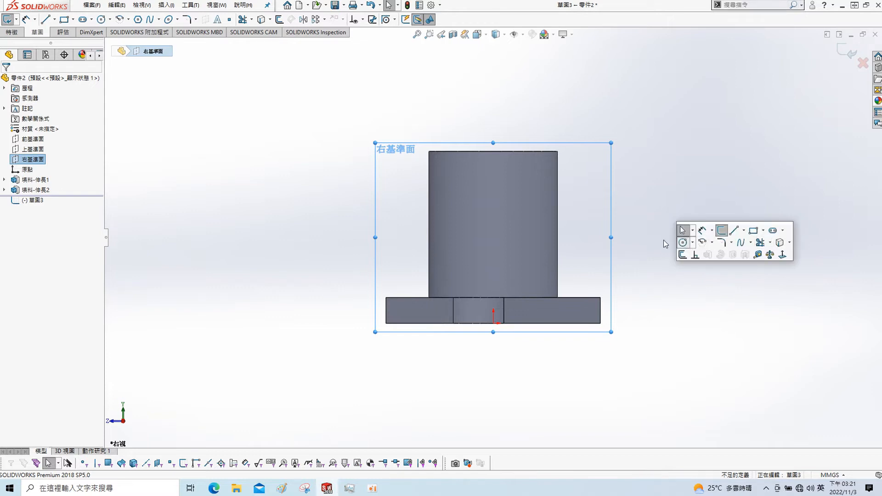
{"action": "left_click", "coordinate": [683, 242]}
{"action": "left_click", "coordinate": [493, 216]}
{"action": "left_click", "coordinate": [510, 244]}
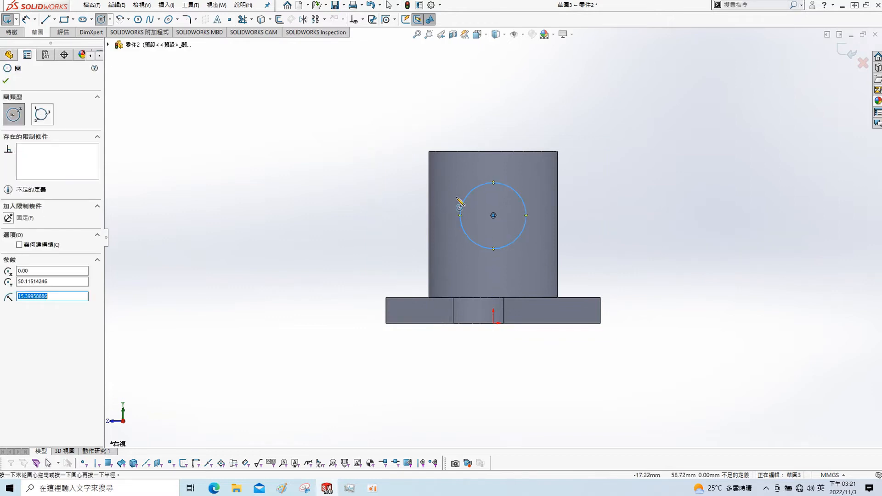
{"action": "key", "text": "Escape"}
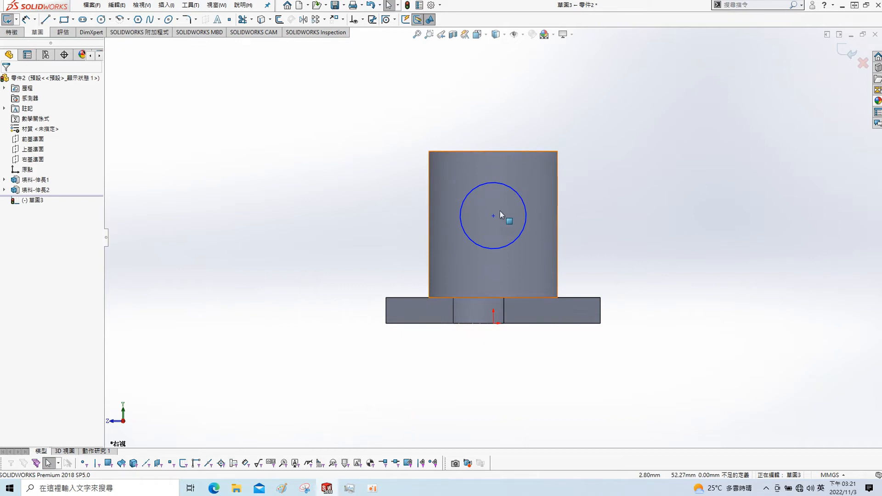
- Add a vertical relation between the circle's center and the origin
{"action": "left_click", "coordinate": [493, 215]}
{"action": "left_click", "coordinate": [493, 323], "text": "ctrl"}
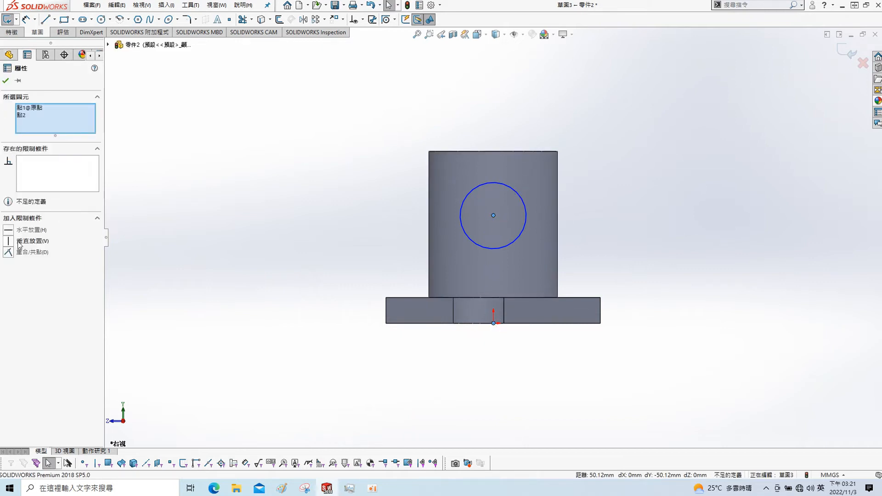
{"action": "left_click", "coordinate": [261, 125]}
- Draw a vertical line from the circle's left quadrant to the plate's top edge, then a horizontal line along that edge past the circle's right side
{"action": "key", "text": "s"}
{"action": "left_click", "coordinate": [324, 130]}
{"action": "left_click", "coordinate": [460, 215]}
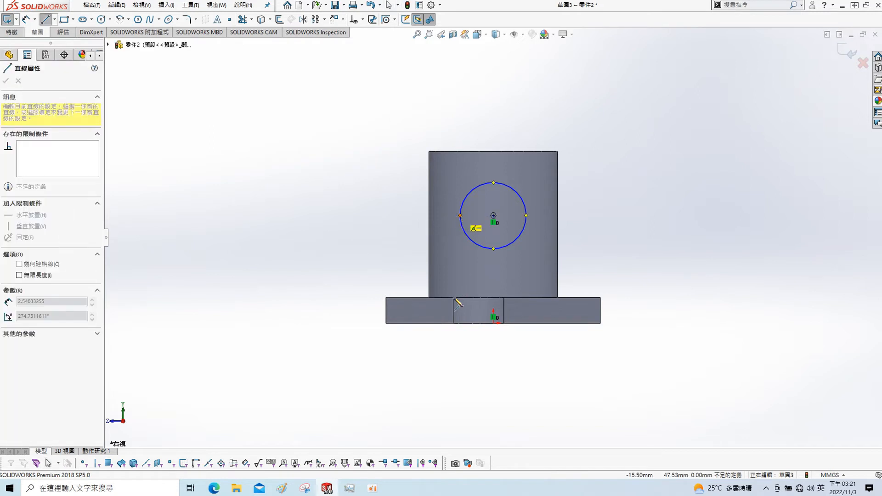
{"action": "left_click", "coordinate": [460, 298]}
{"action": "key", "text": "Escape"}
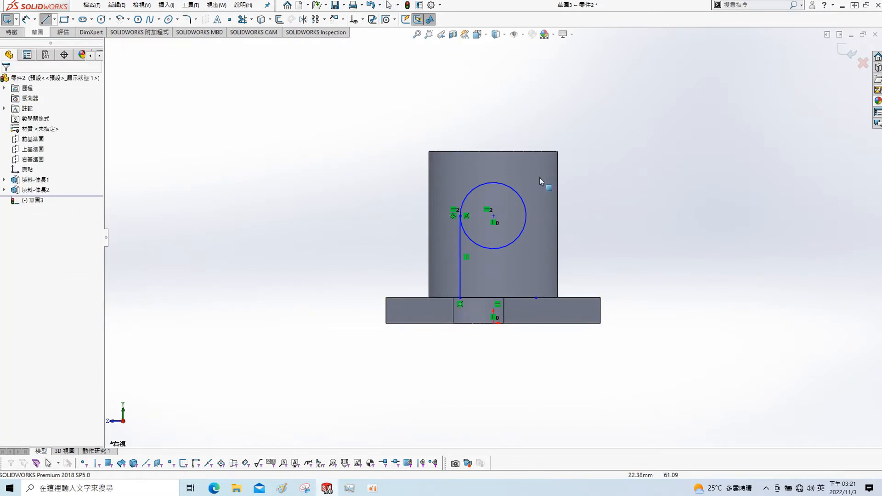
- Draw a vertical line from the circle's right quadrant down past the horizontal line
{"action": "key", "text": "s"}
{"action": "left_click", "coordinate": [621, 187]}
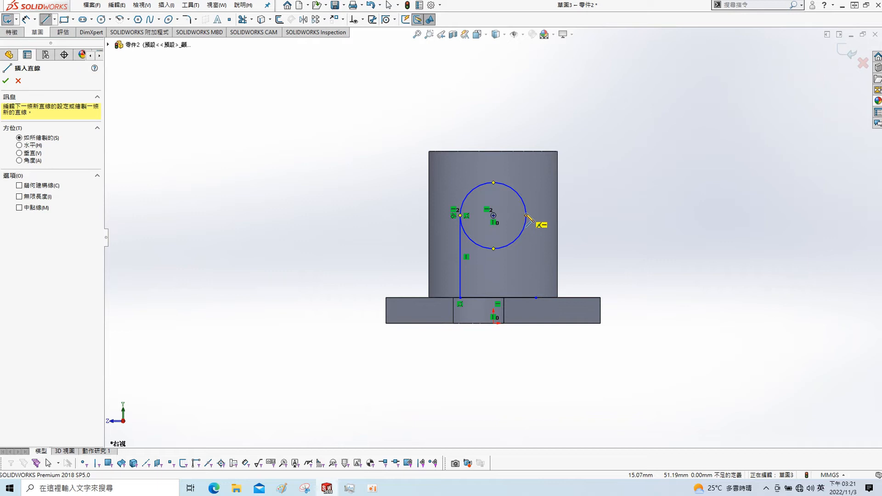
{"action": "left_click", "coordinate": [526, 215]}
{"action": "left_click", "coordinate": [526, 309]}
{"action": "key", "text": "Escape"}
- Trim the right vertical and horizontal lines to a corner and remove the circle's lower half, leaving a closed arched profile
{"action": "key", "text": "s"}
{"action": "left_click", "coordinate": [727, 223]}
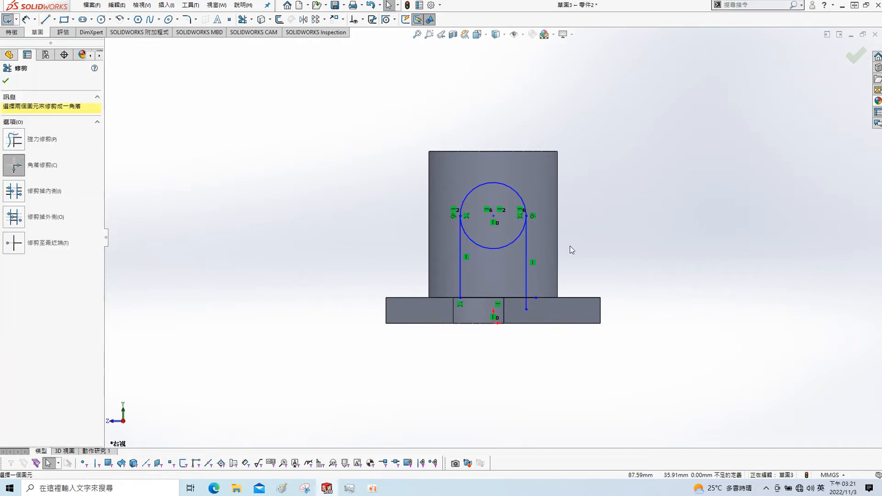
{"action": "left_click", "coordinate": [526, 279]}
{"action": "key", "text": "s"}
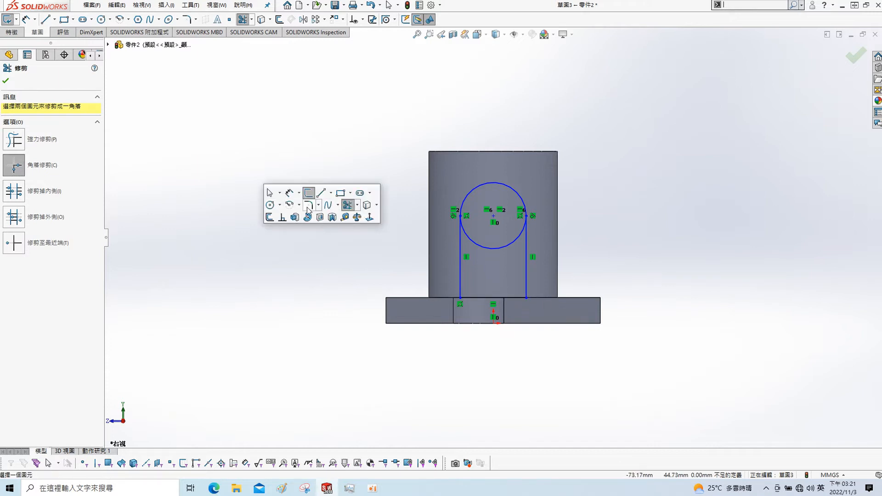
{"action": "left_click", "coordinate": [9, 146]}
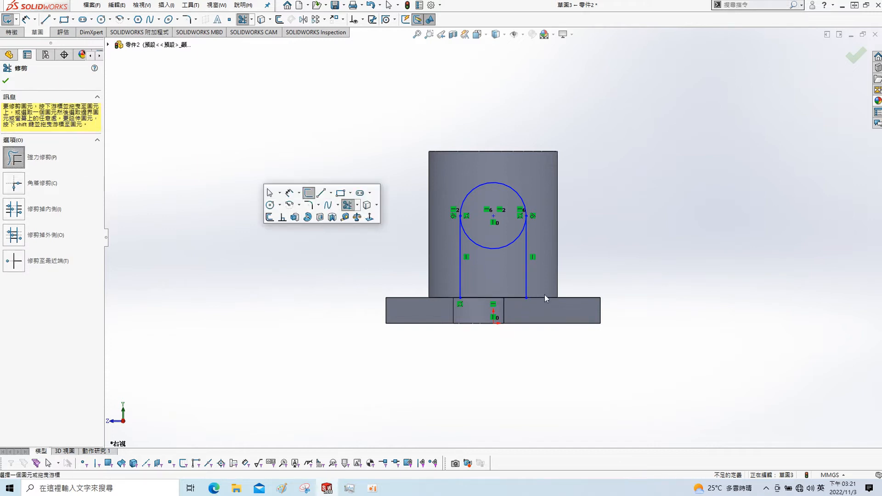
{"action": "left_click_drag", "start_coordinate": [488, 260], "coordinate": [499, 238]}
- Dimension the arch's radius as 15 mm
{"action": "key", "text": "s"}
{"action": "left_click", "coordinate": [547, 226]}
{"action": "left_click", "coordinate": [518, 193]}
{"action": "left_click", "coordinate": [585, 150]}
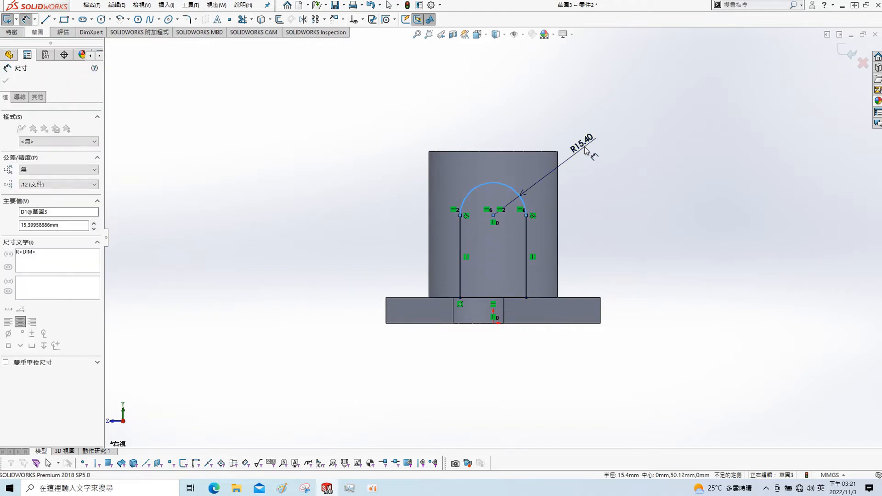
{"action": "type", "text": "15"}
{"action": "key", "text": "Return"}
- Dimension the vertical distance from the plate's bottom edge to the arch's center as 42 mm
{"action": "left_click", "coordinate": [493, 215]}
{"action": "left_click", "coordinate": [552, 323]}
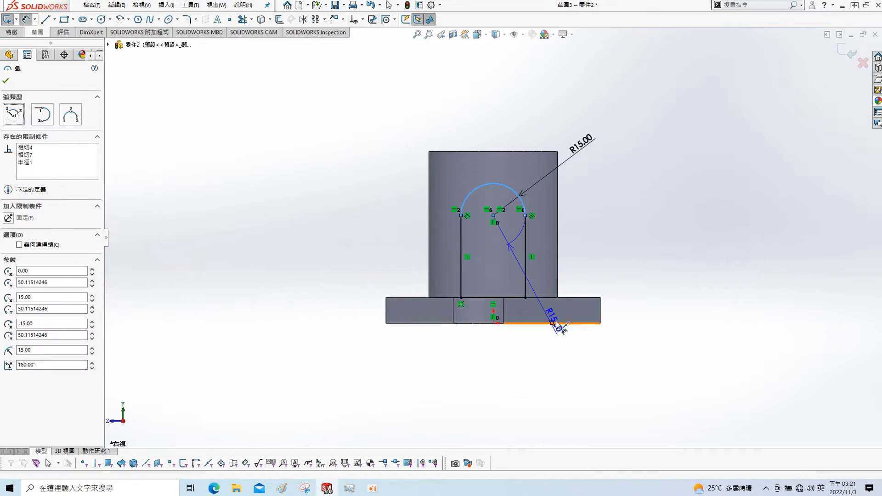
{"action": "left_click", "coordinate": [669, 287]}
{"action": "type", "text": "42"}
{"action": "key", "text": "Return"}
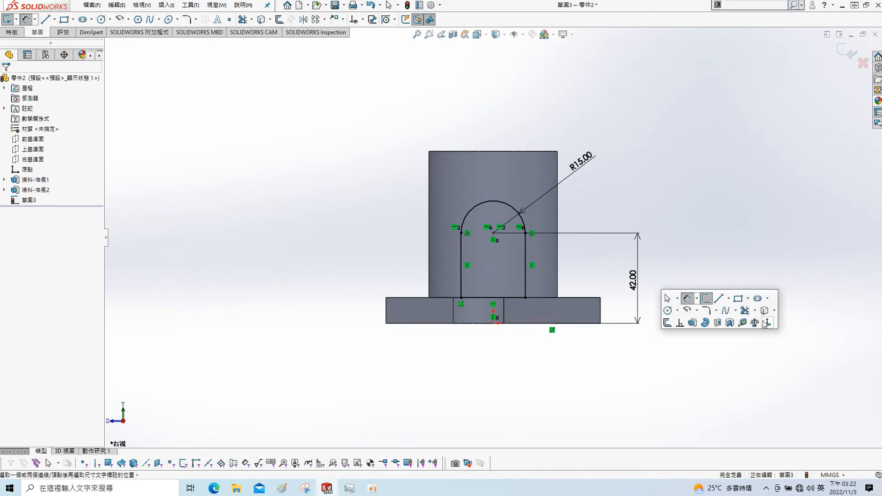
- Extrude the arched profile 80 mm toward the plate's rounded tip as a merged boss
{"action": "left_click", "coordinate": [692, 323]}
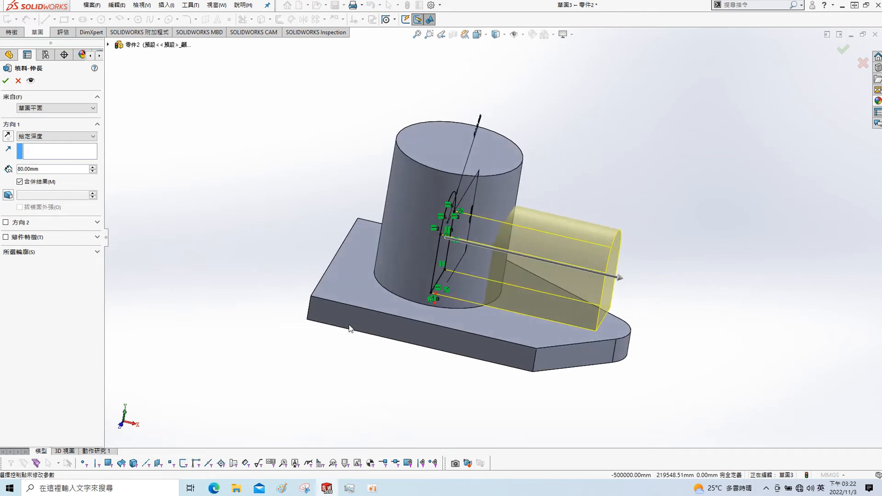
{"action": "key", "text": "Return"}
{"action": "middle_click_drag", "start_coordinate": [626, 294], "coordinate": [533, 254]}
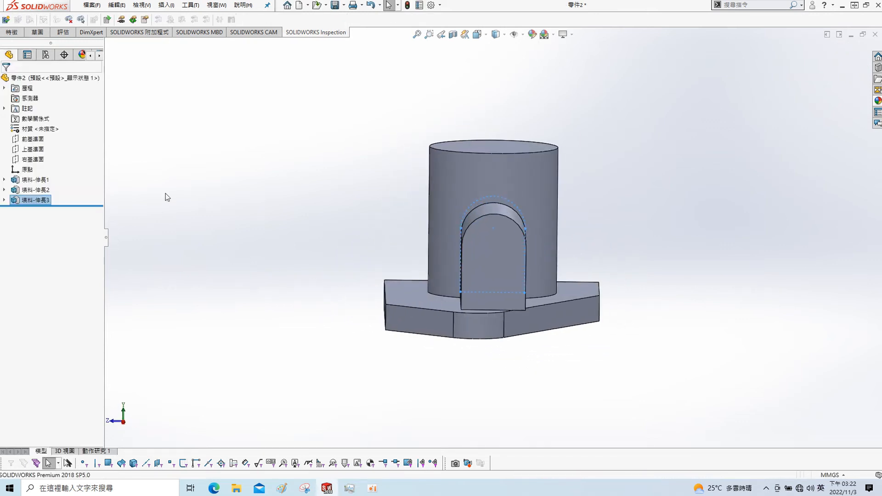
- Edit the arched boss and set its extrude depth to 45 mm
{"action": "right_click", "coordinate": [45, 206]}
{"action": "left_click", "coordinate": [51, 177]}
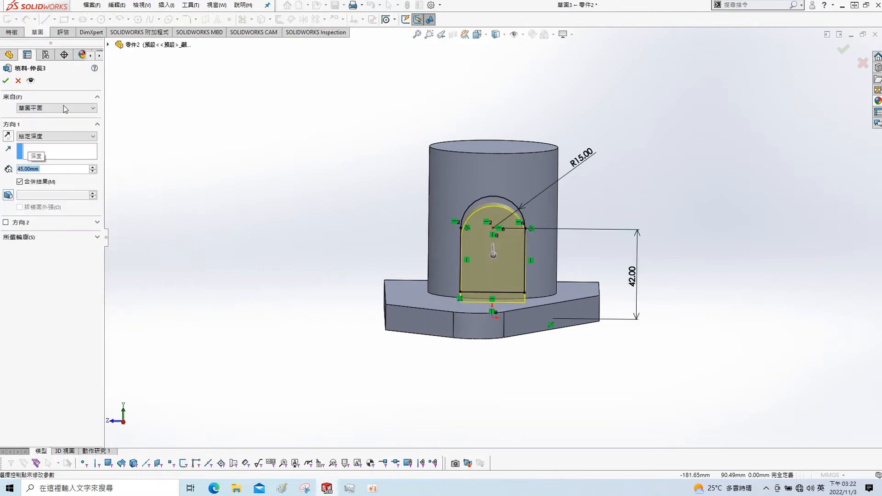
{"action": "left_click", "coordinate": [5, 81]}
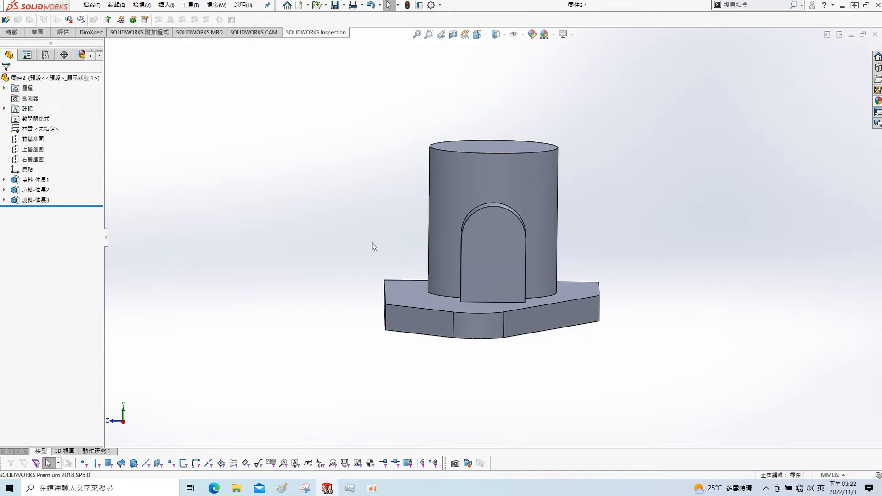
- Sketch a circle about 36 mm in diameter on the cylinder's top face, centred on the cylinder axis
{"action": "middle_click_drag", "start_coordinate": [384, 272], "coordinate": [495, 264]}
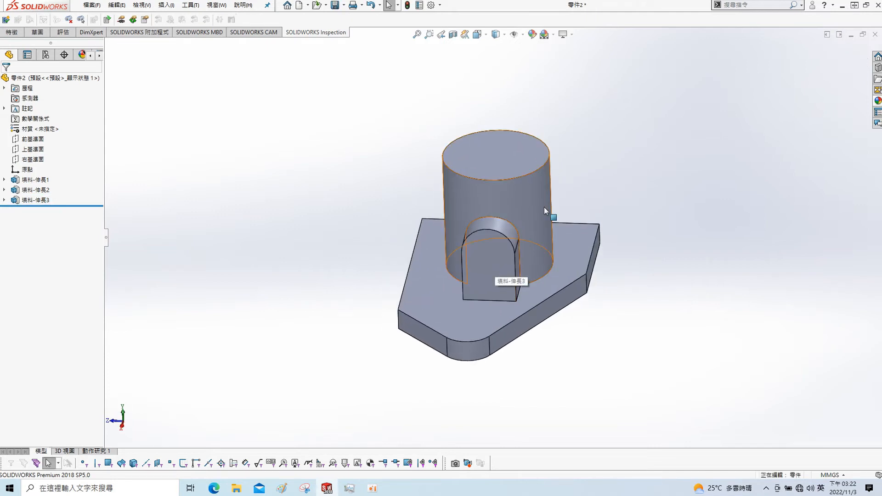
{"action": "left_click", "coordinate": [511, 162]}
{"action": "left_click", "coordinate": [555, 135]}
{"action": "key", "text": "s"}
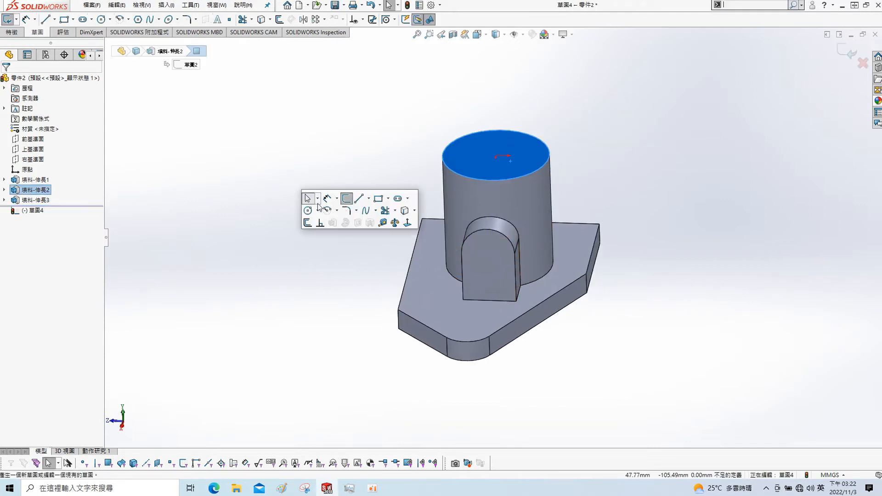
{"action": "left_click", "coordinate": [307, 210]}
{"action": "left_click", "coordinate": [497, 156]}
{"action": "left_click", "coordinate": [521, 142]}
- Dimension the top-face circle's diameter as 40 mm
{"action": "key", "text": "s"}
{"action": "left_click", "coordinate": [536, 147]}
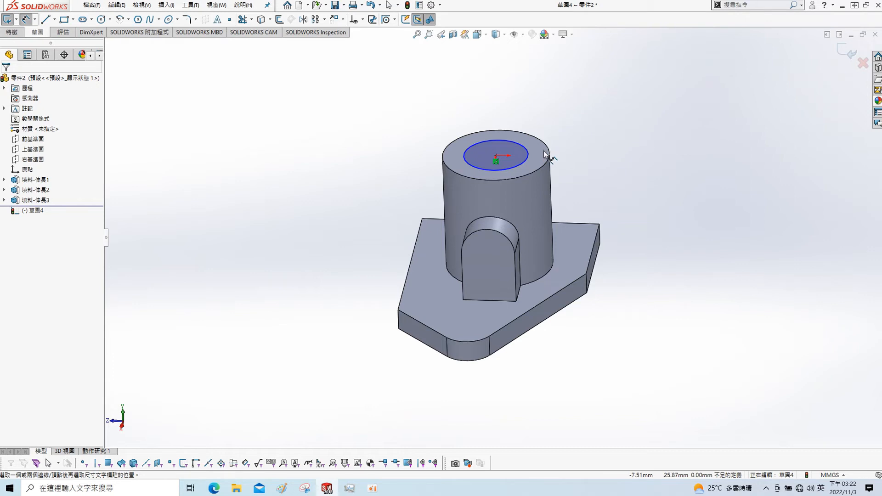
{"action": "left_click", "coordinate": [527, 157]}
{"action": "left_click", "coordinate": [598, 132]}
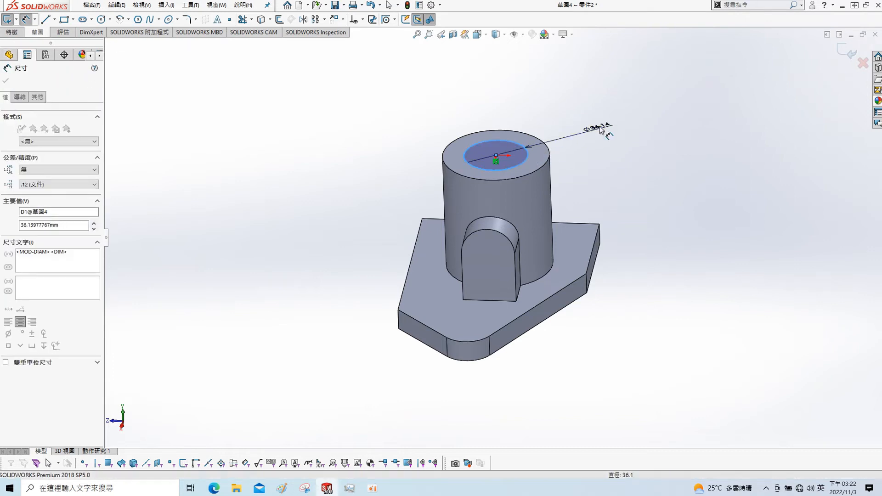
{"action": "key", "text": "Return"}
- Cut the 40 mm circle 16 mm deep into the cylinder
{"action": "key", "text": "s"}
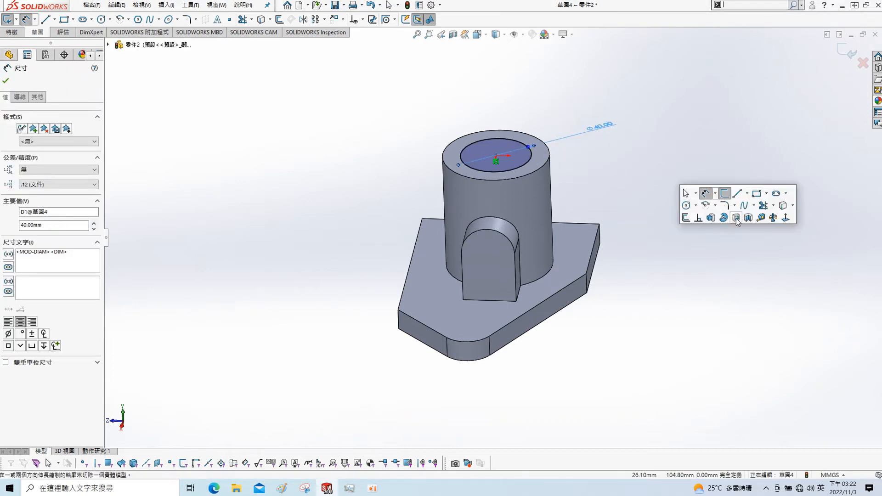
{"action": "left_click", "coordinate": [731, 216]}
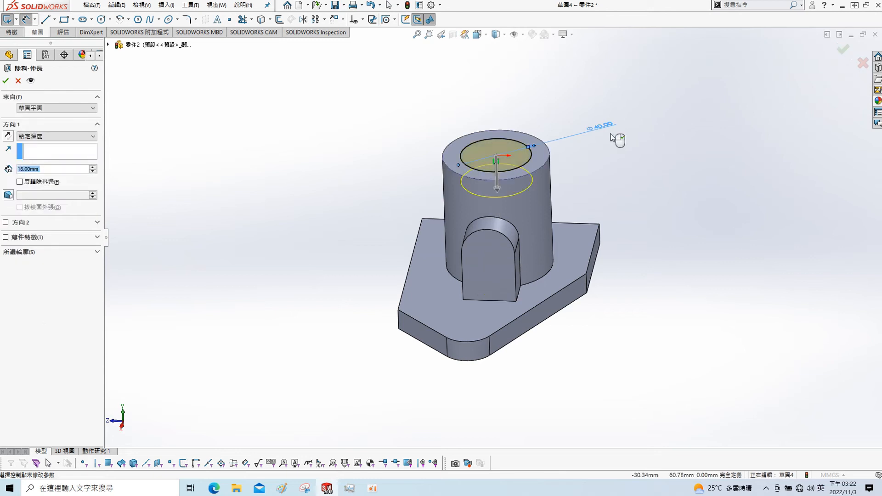
{"action": "left_click", "coordinate": [5, 81]}
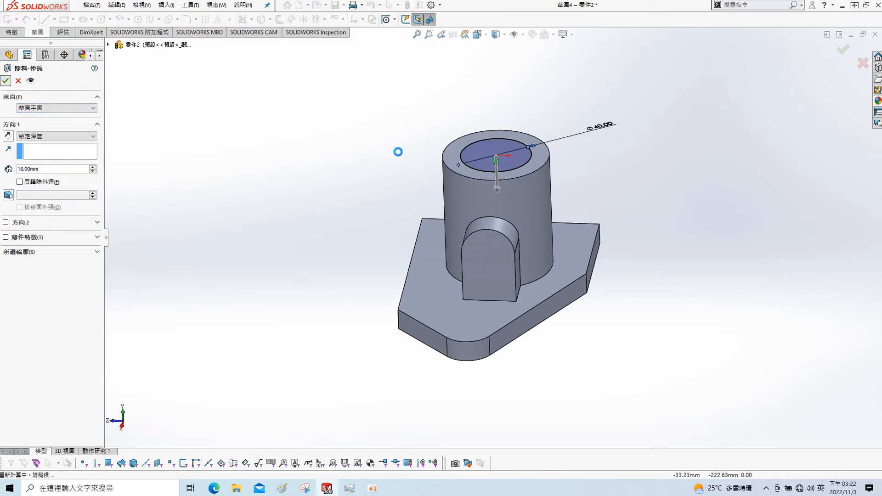
- Sketch a circle about 17 mm in diameter on the floor of the 40 mm bore, centred on its axis
{"action": "left_click", "coordinate": [498, 170]}
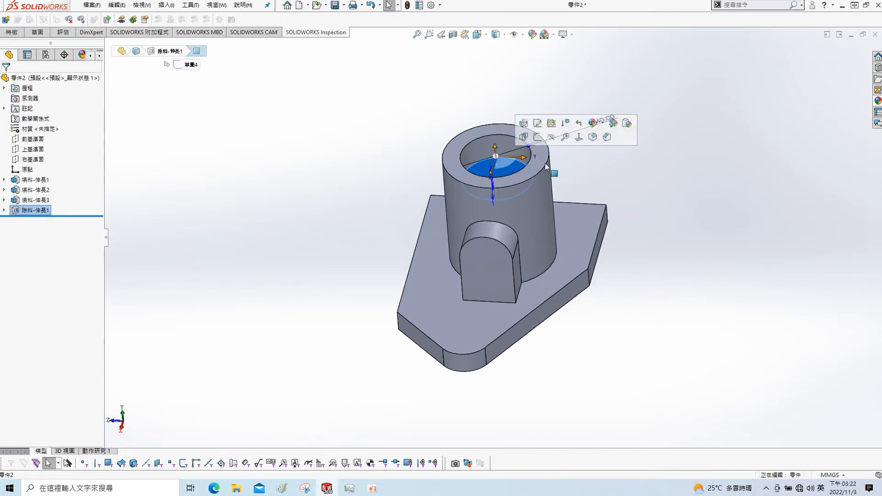
{"action": "left_click", "coordinate": [547, 140]}
{"action": "key", "text": "s"}
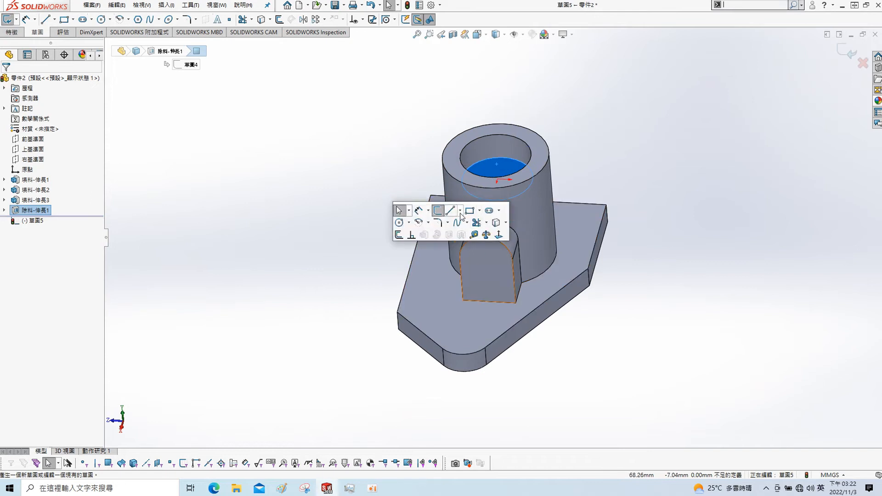
{"action": "left_click", "coordinate": [398, 224]}
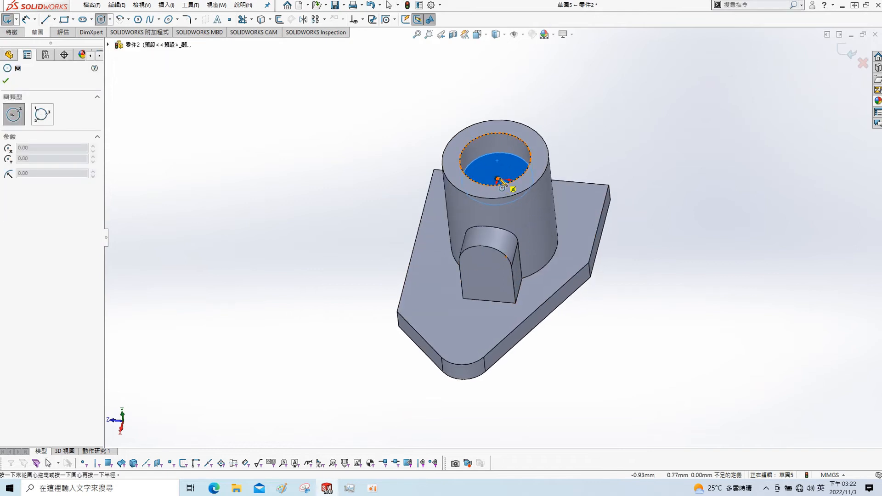
{"action": "left_click", "coordinate": [509, 172]}
- Dimension the diameter of the circle on the bore floor as 30 mm
{"action": "key", "text": "s"}
{"action": "left_click", "coordinate": [581, 155]}
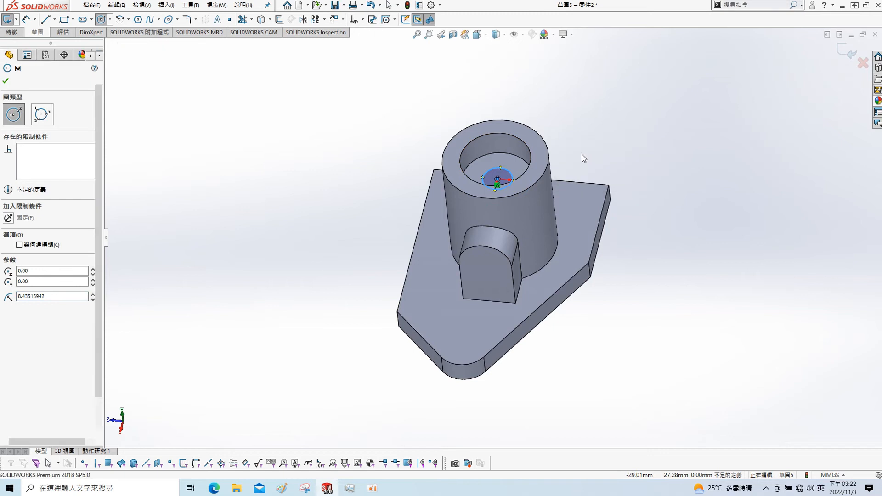
{"action": "left_click", "coordinate": [500, 174]}
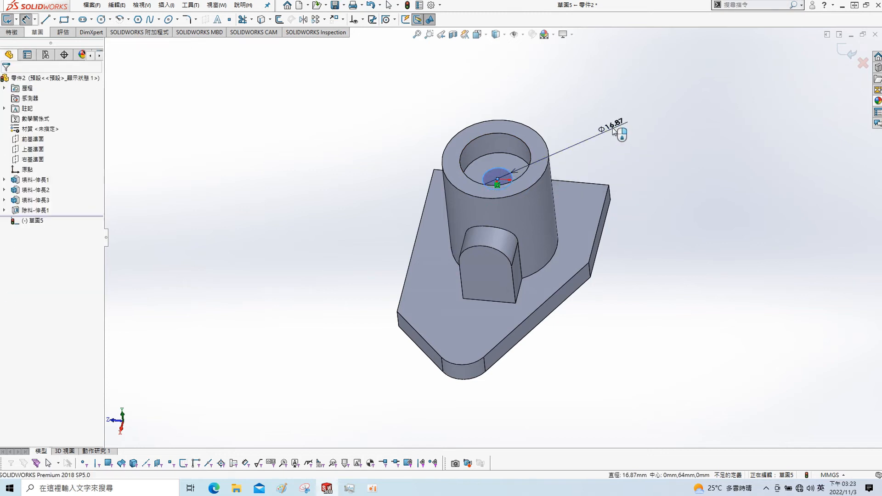
{"action": "left_click", "coordinate": [614, 132]}
{"action": "type", "text": "30"}
{"action": "key", "text": "Return"}
- Cut the 30 mm circle through all of the cylinder and base plate
{"action": "key", "text": "s"}
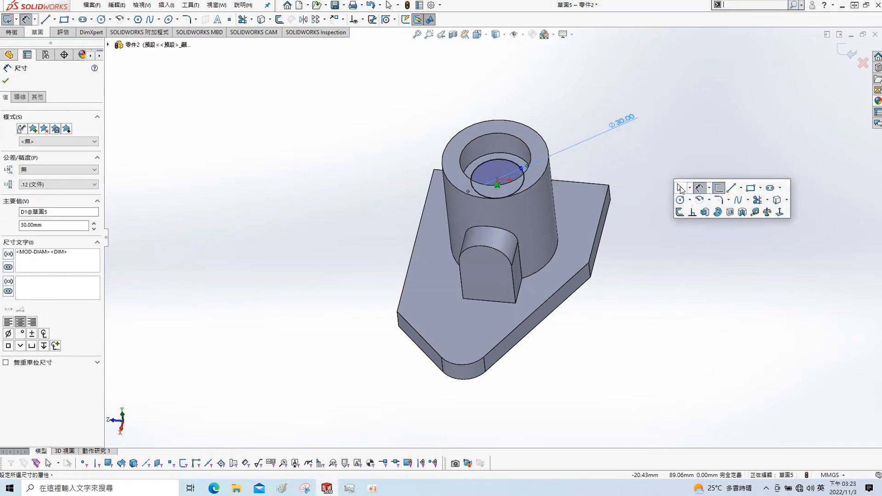
{"action": "left_click", "coordinate": [731, 212]}
{"action": "left_click", "coordinate": [58, 137]}
{"action": "left_click", "coordinate": [52, 150]}
{"action": "left_click", "coordinate": [6, 82]}
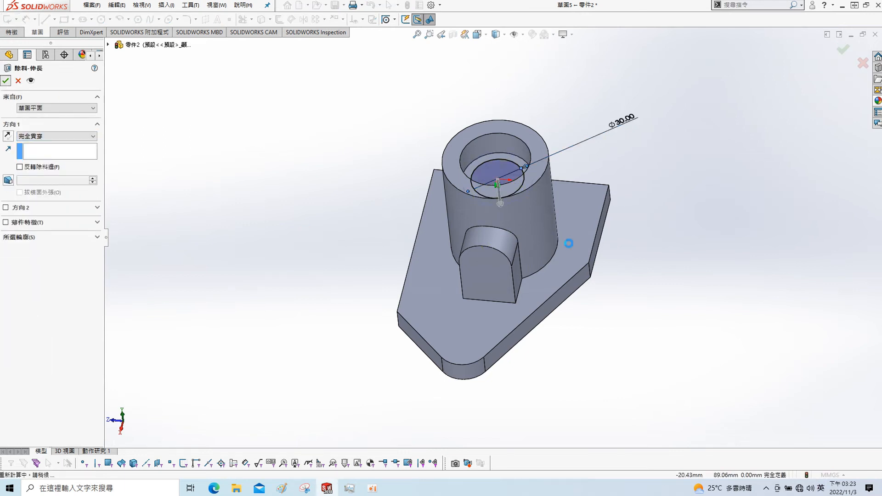
- Sketch a circle about 11.5 mm in diameter on the front face of the arched boss, below the arch
{"action": "left_click", "coordinate": [486, 281]}
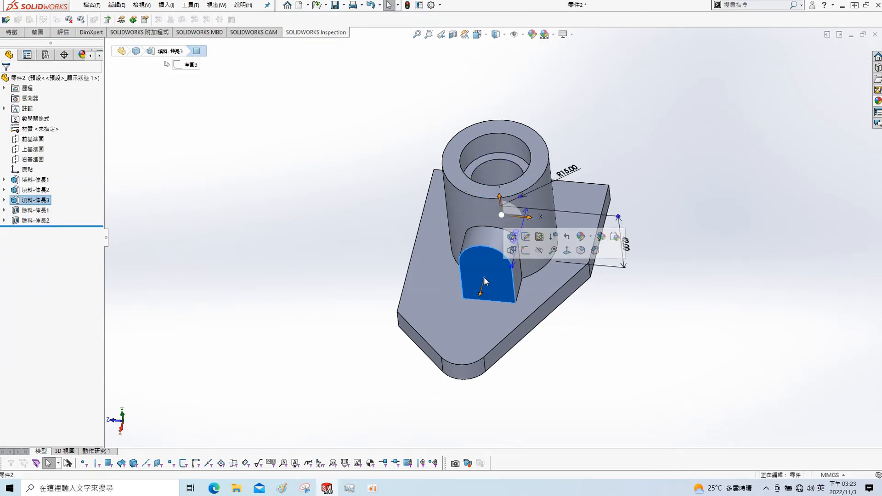
{"action": "left_click", "coordinate": [526, 251]}
{"action": "key", "text": "s"}
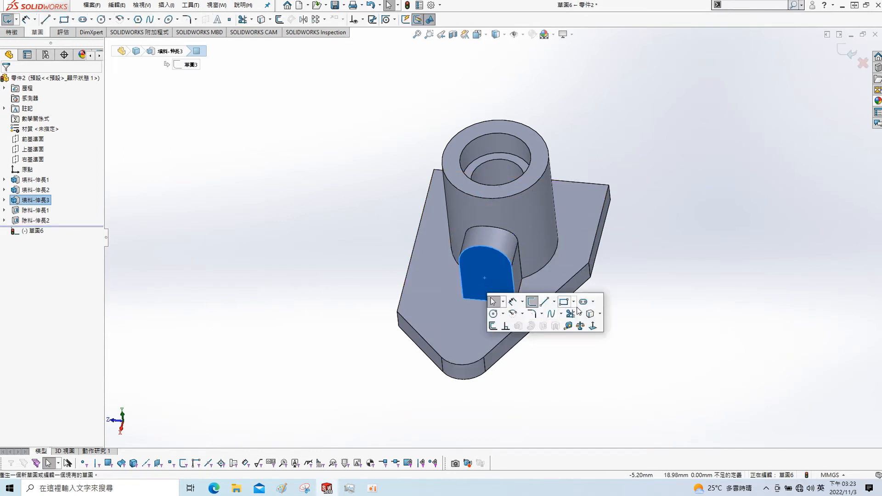
{"action": "left_click", "coordinate": [494, 314]}
{"action": "left_click", "coordinate": [485, 267]}
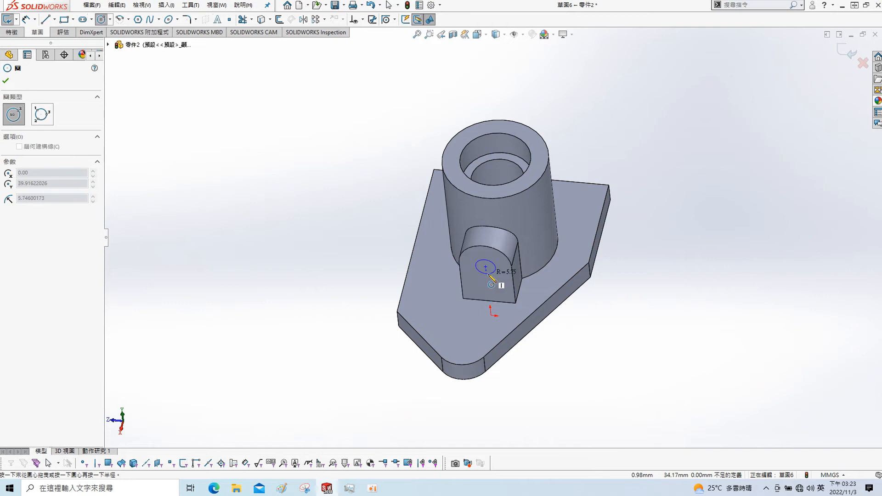
{"action": "left_click", "coordinate": [496, 267]}
- Make the boss-face circle concentric with the arched edge
{"action": "key", "text": "s"}
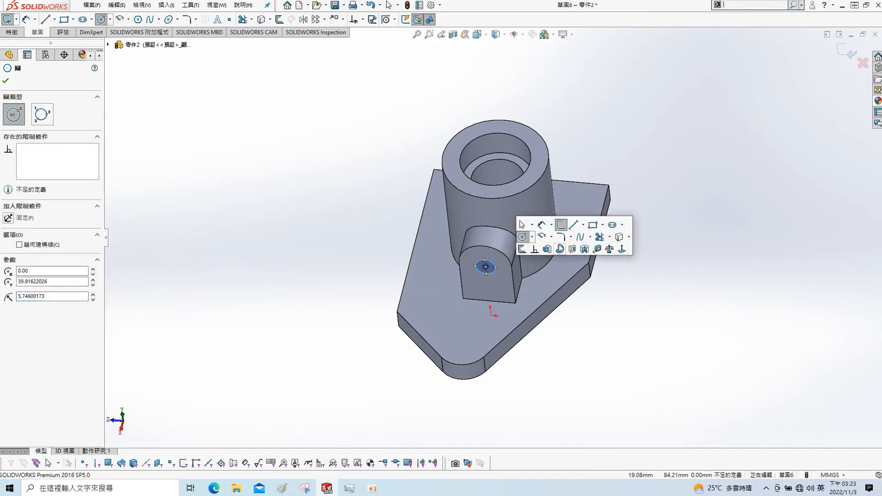
{"action": "left_click", "coordinate": [535, 250]}
{"action": "left_click", "coordinate": [466, 252]}
{"action": "left_click", "coordinate": [7, 253]}
{"action": "left_click", "coordinate": [5, 82]}
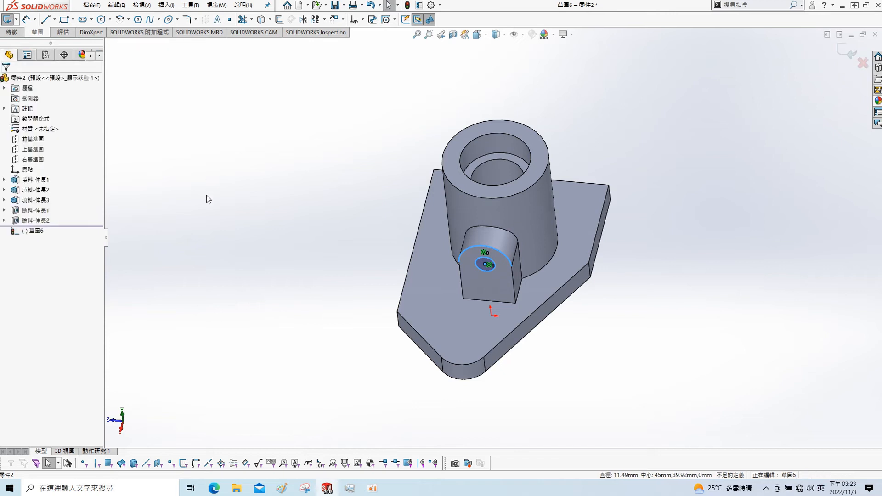
- Dimension the boss-face circle's diameter as 16 mm
{"action": "key", "text": "s"}
{"action": "left_click", "coordinate": [299, 214]}
{"action": "left_click", "coordinate": [488, 263]}
{"action": "left_click", "coordinate": [617, 194]}
{"action": "type", "text": "1"}
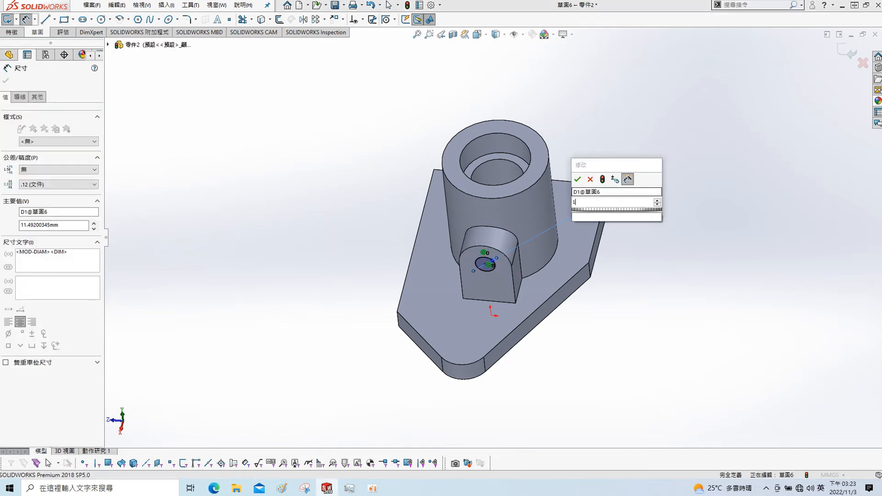
{"action": "type", "text": "6"}
{"action": "key", "text": "Return"}
- Cut the 16 mm circle into the arched boss with the Up To Next end condition
{"action": "key", "text": "s"}
{"action": "left_click", "coordinate": [713, 340]}
{"action": "left_click", "coordinate": [64, 137]}
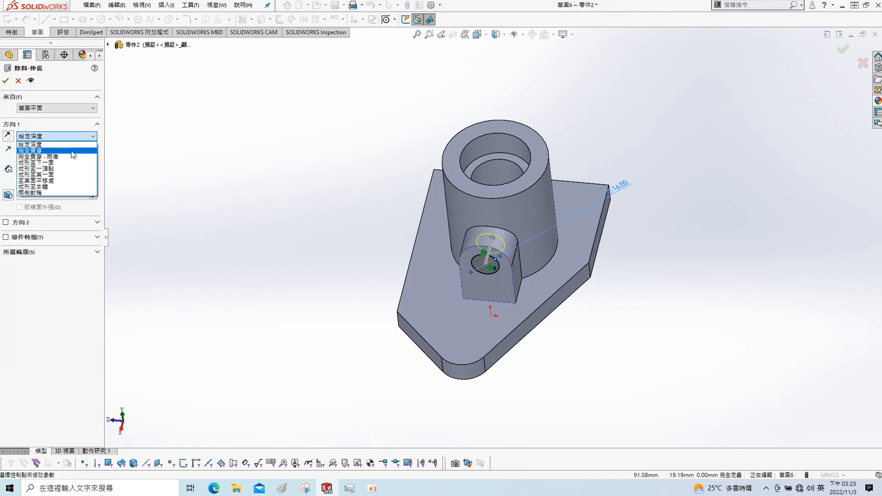
{"action": "left_click", "coordinate": [64, 163]}
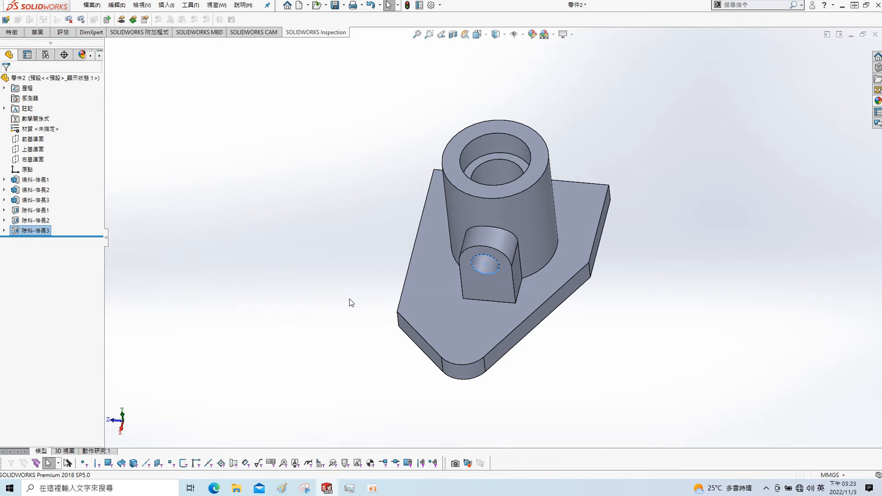
- Fillet the base plate's four remaining sharp vertical corner edges with a 15 mm radius
{"action": "left_click", "coordinate": [424, 304]}
{"action": "type", "text": "15"}
{"action": "key", "text": "Return"}
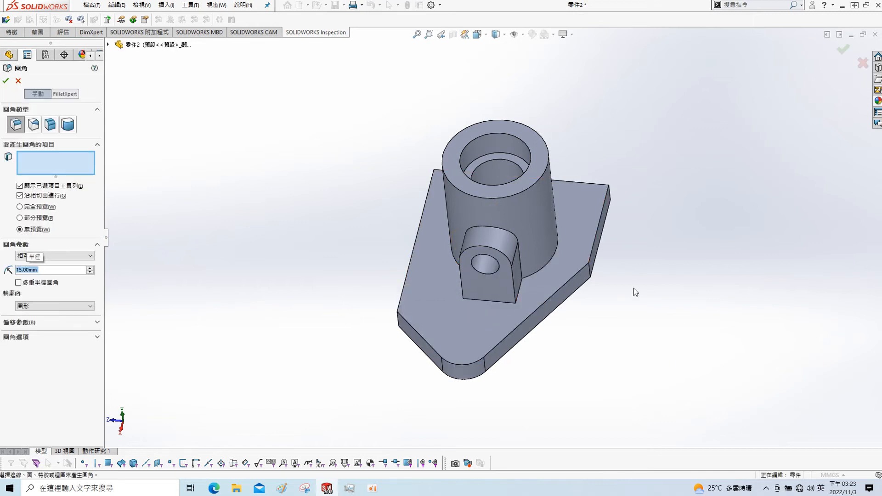
{"action": "left_click", "coordinate": [589, 271]}
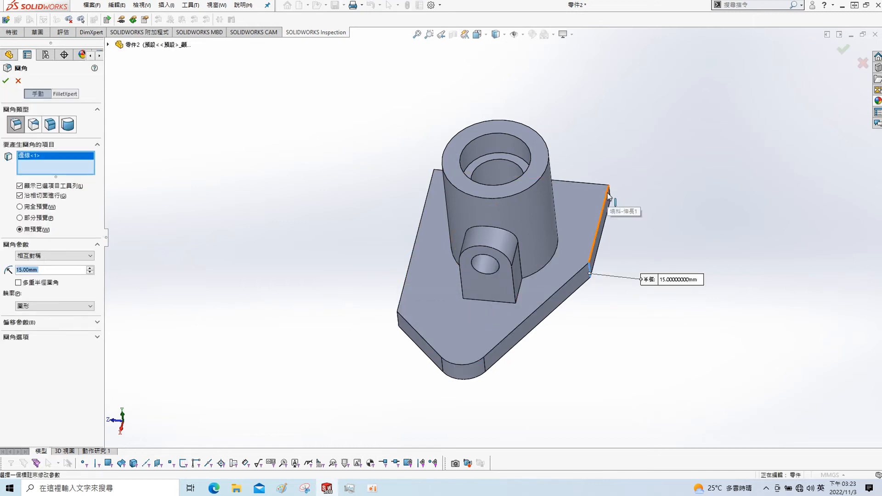
{"action": "middle_click_drag", "start_coordinate": [622, 194], "coordinate": [563, 98]}
{"action": "left_click", "coordinate": [651, 175]}
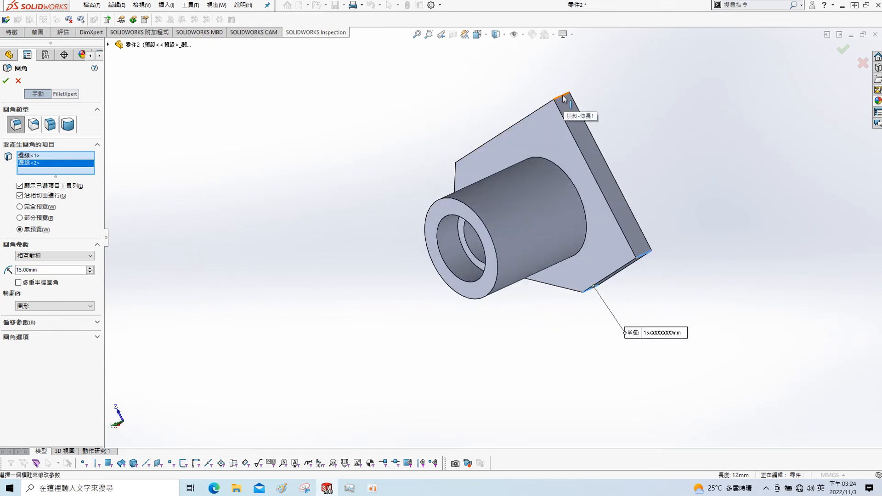
{"action": "left_click", "coordinate": [564, 98]}
{"action": "middle_click_drag", "start_coordinate": [451, 91], "coordinate": [450, 158]}
{"action": "left_click", "coordinate": [432, 130]}
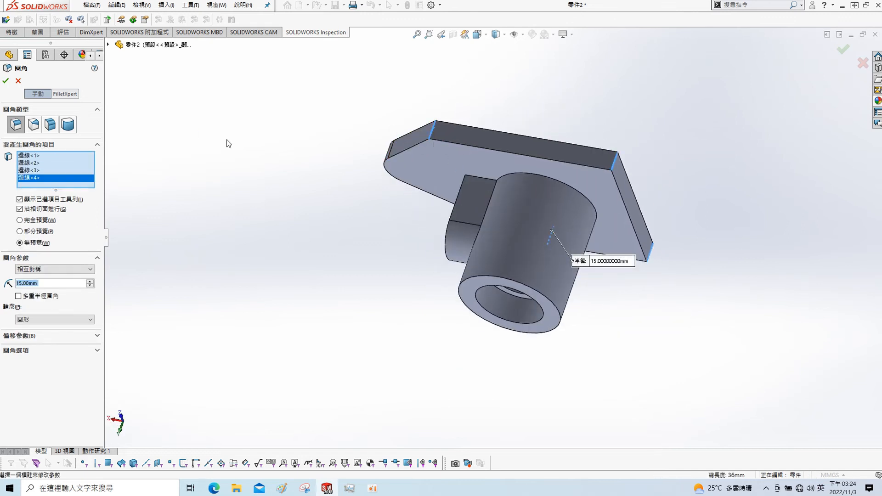
{"action": "left_click", "coordinate": [6, 82]}
- Add a 4 mm fillet to the cylinder's base edge, the arched boss's side base edges and the boss-to-cylinder edge
{"action": "middle_click_drag", "start_coordinate": [503, 337], "coordinate": [483, 221]}
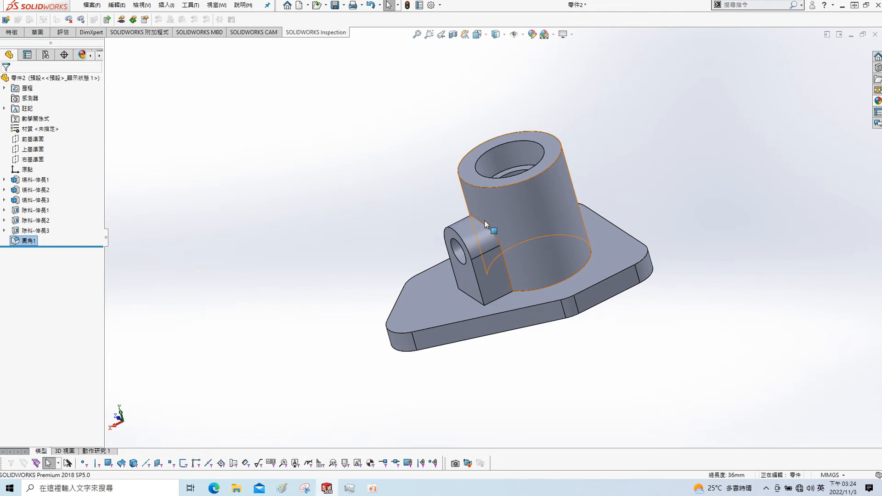
{"action": "left_click", "coordinate": [714, 276]}
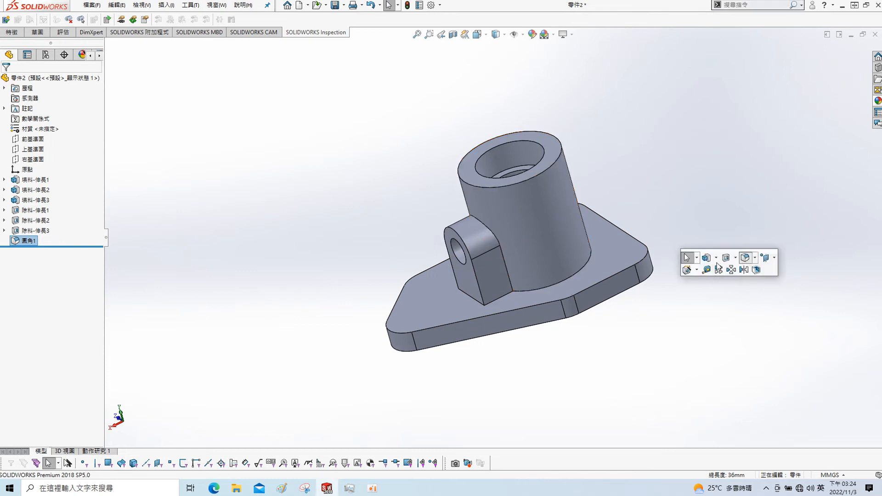
{"action": "left_click", "coordinate": [717, 264]}
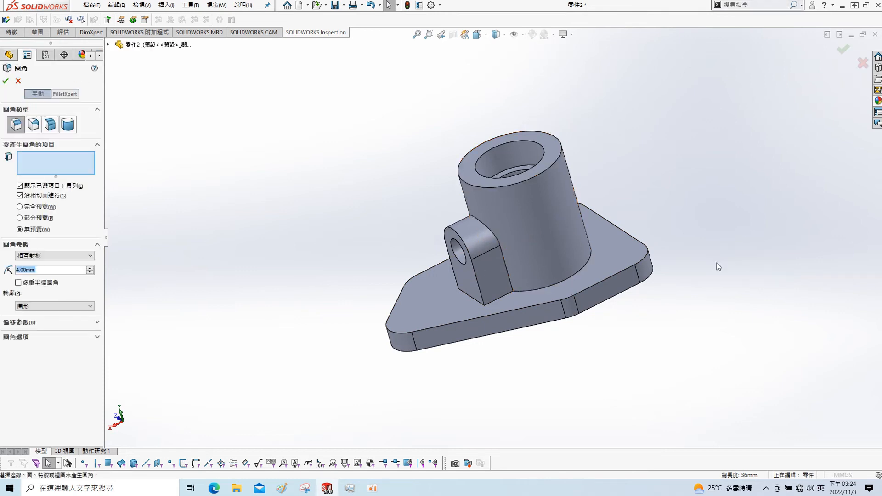
{"action": "left_click", "coordinate": [494, 301]}
{"action": "left_click", "coordinate": [522, 290]}
{"action": "middle_click_drag", "start_coordinate": [407, 296], "coordinate": [498, 299]}
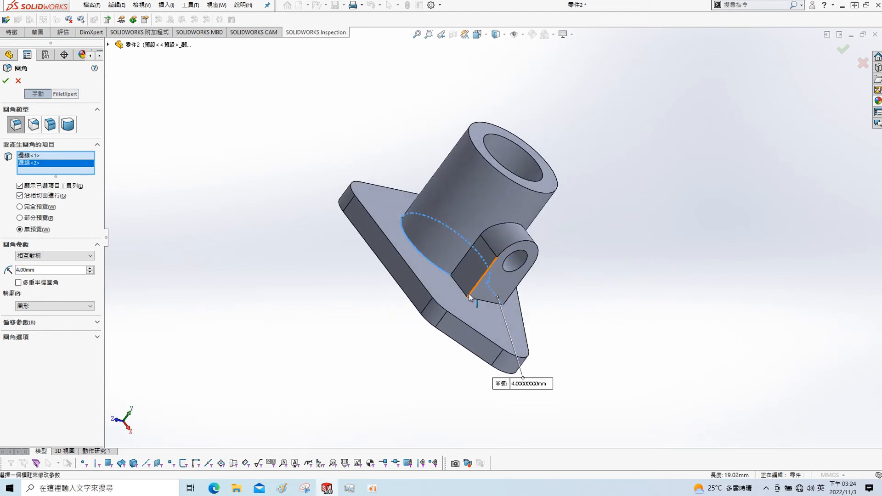
{"action": "left_click", "coordinate": [464, 293]}
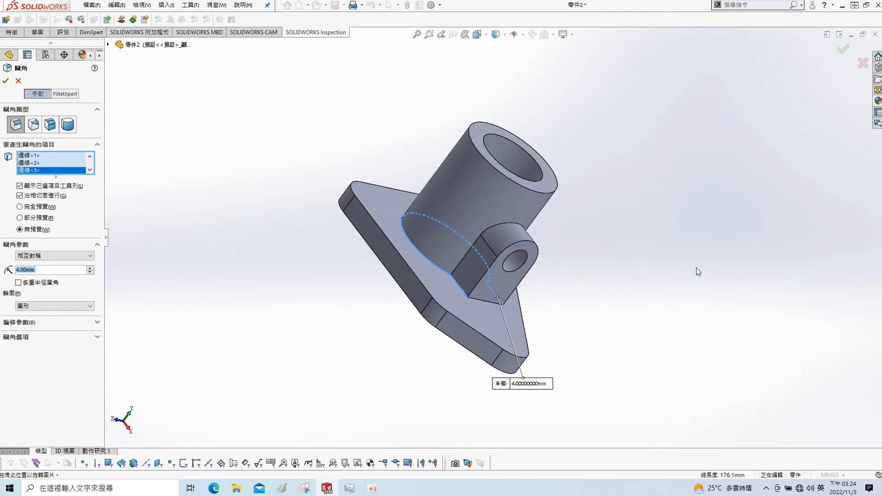
{"action": "left_click", "coordinate": [499, 226]}
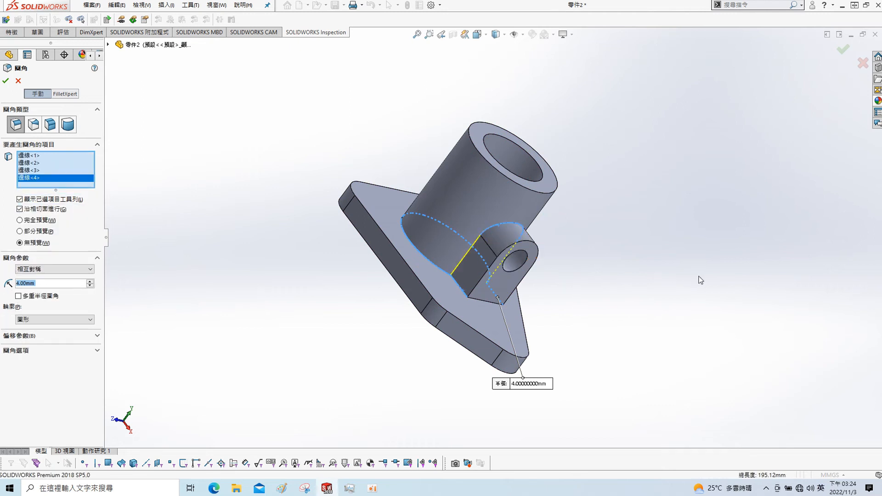
{"action": "left_click", "coordinate": [5, 81]}
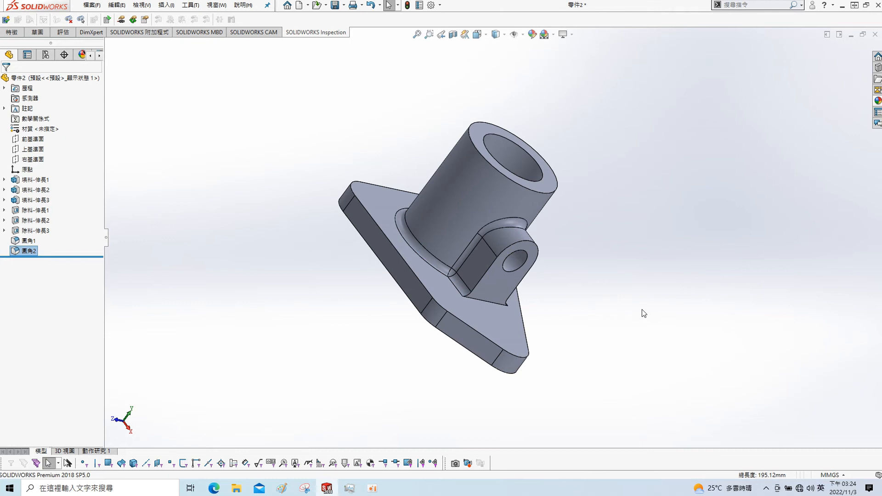
- Edit the 4 mm fillet to include the front bottom edge of the arched boss
{"action": "right_click", "coordinate": [453, 290]}
{"action": "left_click", "coordinate": [467, 240]}
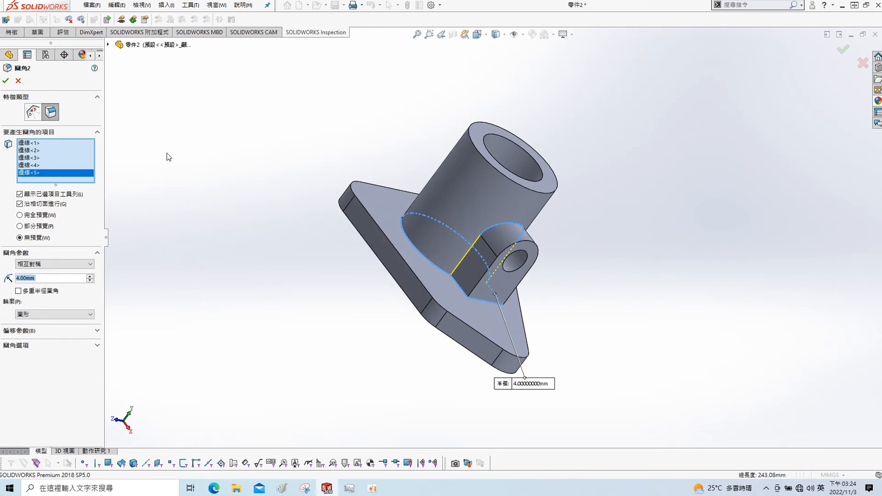
{"action": "left_click", "coordinate": [5, 81]}
{"action": "middle_click_drag", "start_coordinate": [613, 318], "coordinate": [606, 270]}
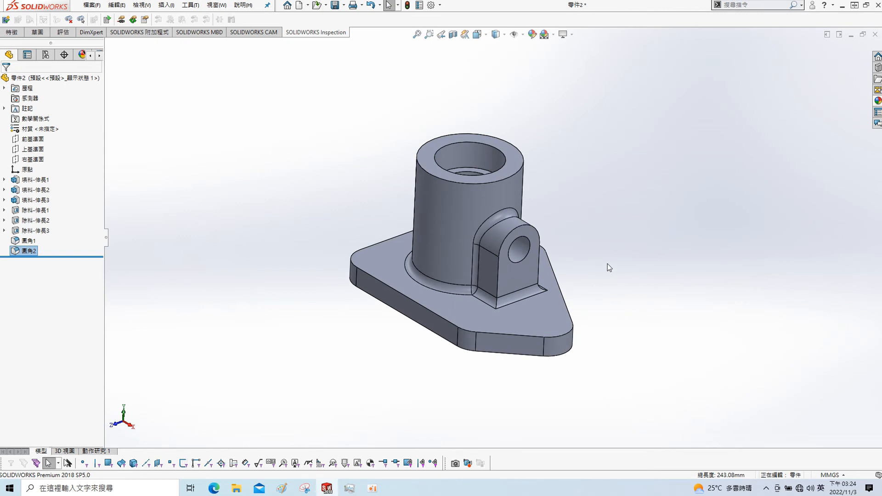
- Consult the reference drawing in Paint for the mounting holes and open a sketch on the base plate's top face, viewed face-on
{"action": "middle_click_drag", "start_coordinate": [544, 239], "coordinate": [541, 240]}
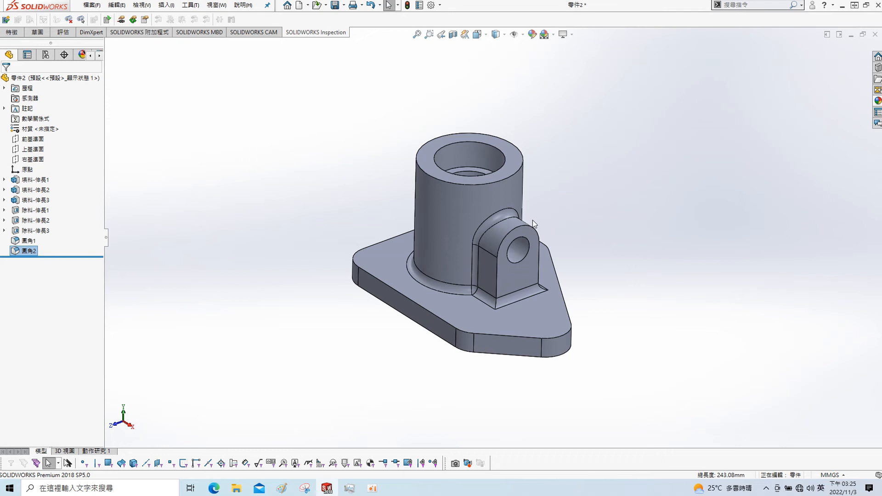
{"action": "middle_click_drag", "start_coordinate": [543, 240], "coordinate": [709, 211], "text": "ctrl"}
{"action": "left_click_drag", "start_coordinate": [0, 33], "coordinate": [357, 45]}
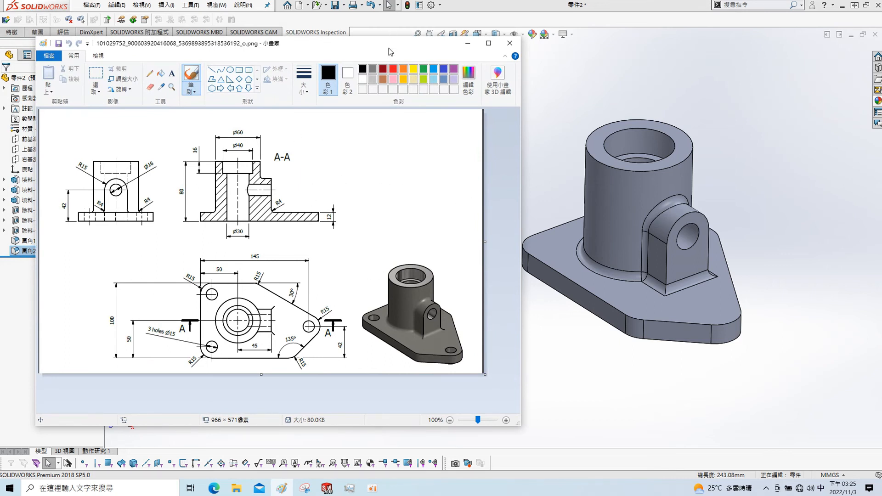
{"action": "left_click_drag", "start_coordinate": [389, 49], "coordinate": [387, 48]}
{"action": "left_click", "coordinate": [466, 42]}
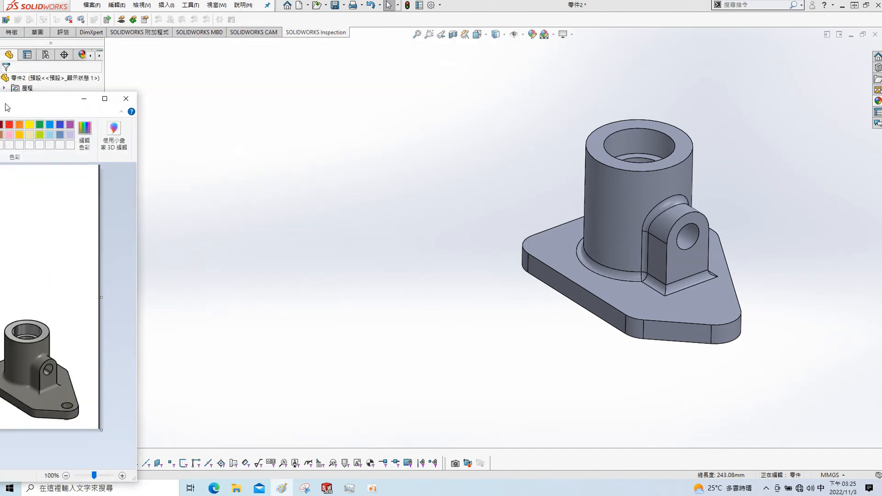
{"action": "left_click", "coordinate": [622, 296]}
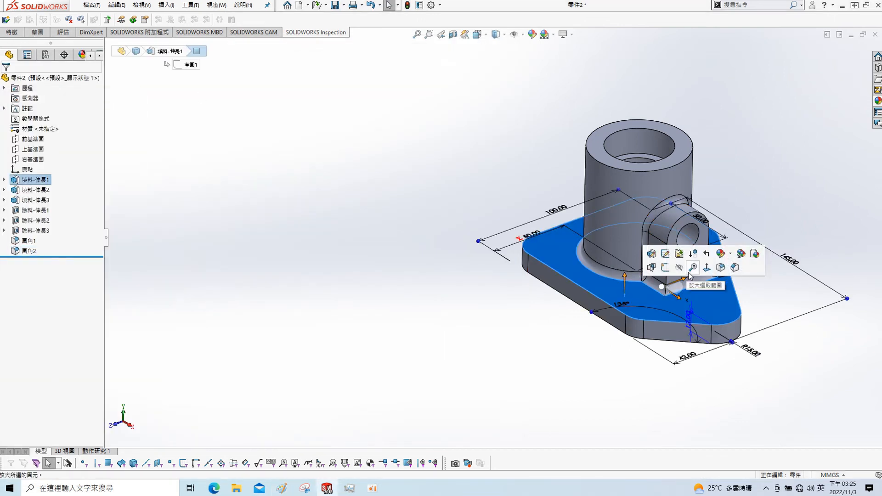
{"action": "left_click", "coordinate": [666, 274]}
{"action": "key", "text": "s"}
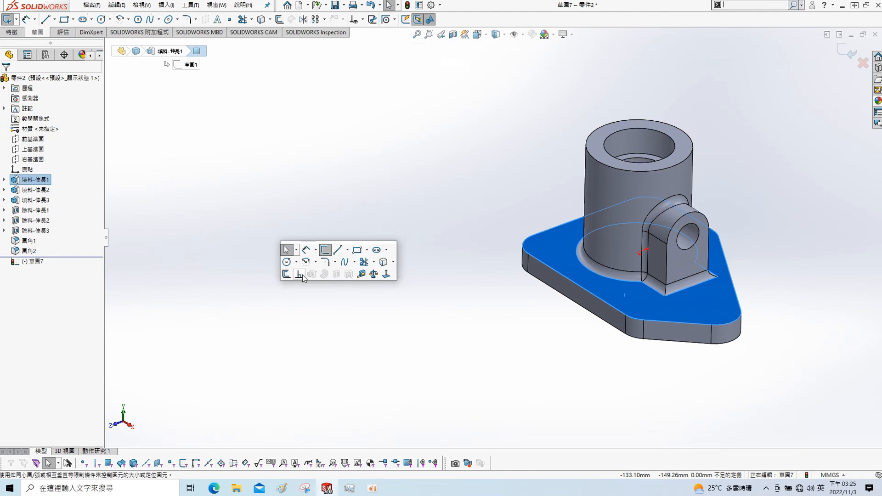
{"action": "left_click", "coordinate": [386, 274]}
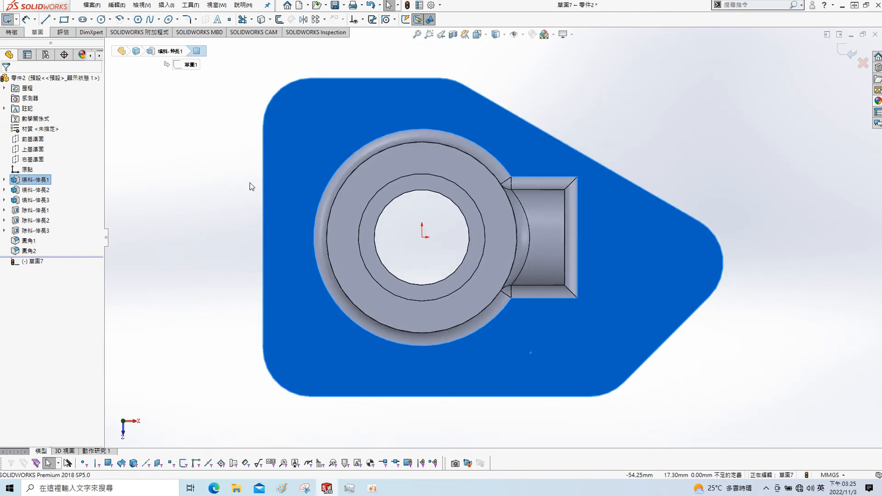
- Sketch circles about 11 mm in diameter near the base plate's two left corners and about 14.5 mm near its pointed right end
{"action": "left_click", "coordinate": [250, 184]}
{"action": "key", "text": "z"}
{"action": "key", "text": "s"}
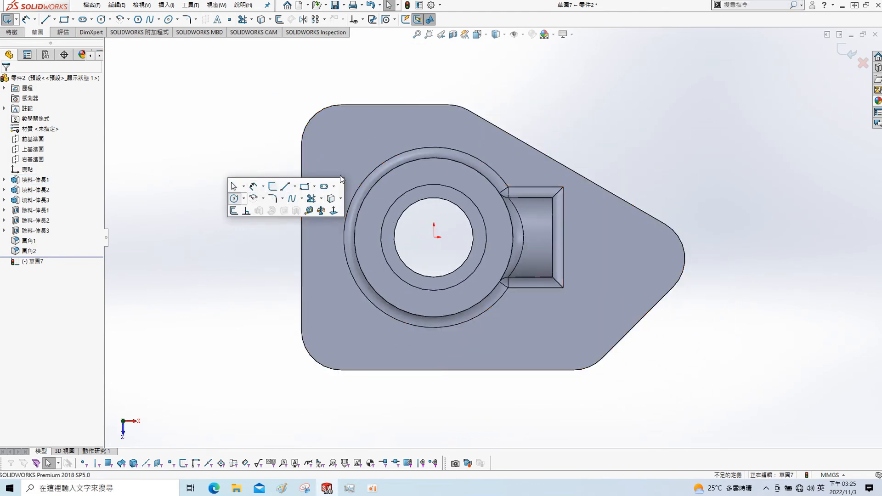
{"action": "left_click", "coordinate": [235, 199]}
{"action": "left_click", "coordinate": [341, 144]}
{"action": "left_click", "coordinate": [351, 154]}
{"action": "left_click", "coordinate": [341, 341]}
{"action": "left_click", "coordinate": [351, 352]}
{"action": "left_click", "coordinate": [629, 254]}
{"action": "left_click", "coordinate": [637, 273]}
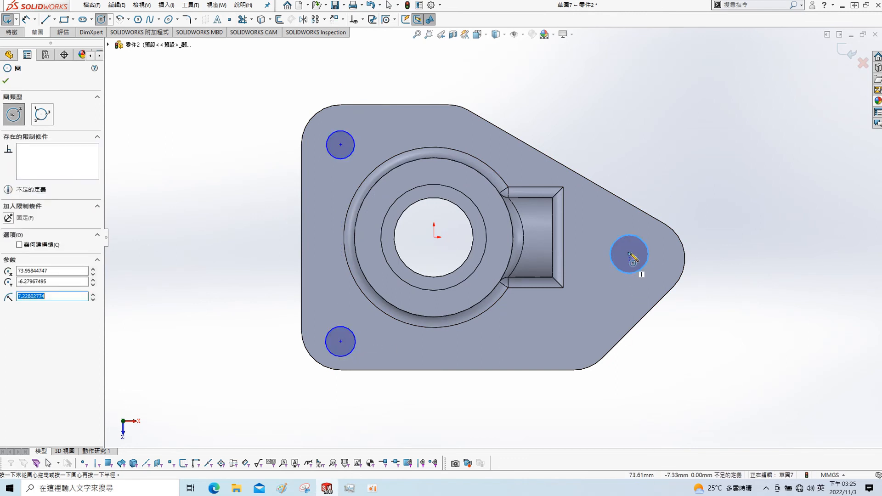
{"action": "key", "text": "Escape"}
- Apply an Equal relation to the three hole circles
{"action": "left_click_drag", "start_coordinate": [238, 92], "coordinate": [758, 411]}
{"action": "left_click", "coordinate": [790, 356]}
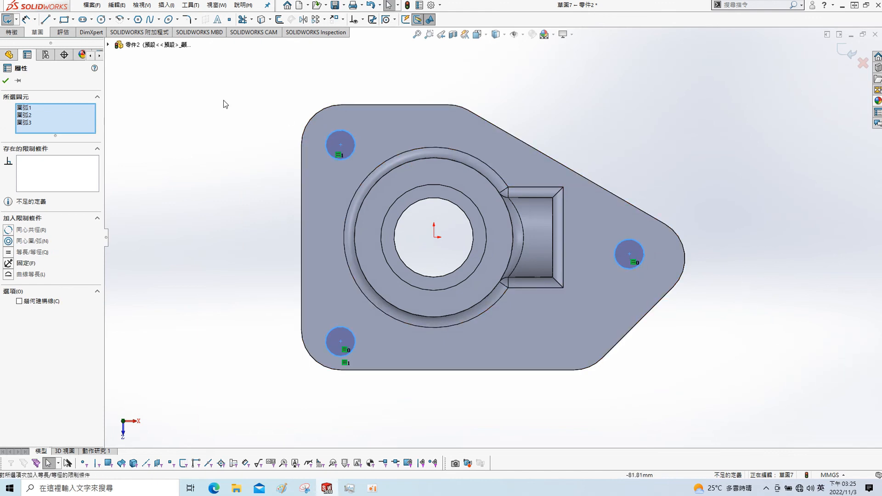
{"action": "left_click", "coordinate": [6, 81]}
- Dimension the upper-left hole circle with a diameter of 15 mm
{"action": "key", "text": "s"}
{"action": "left_click", "coordinate": [254, 217]}
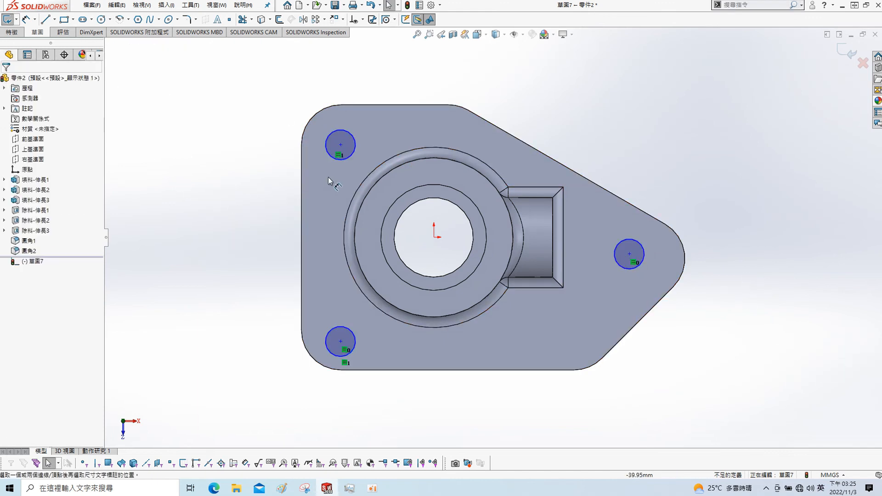
{"action": "left_click", "coordinate": [331, 158]}
{"action": "left_click", "coordinate": [256, 188]}
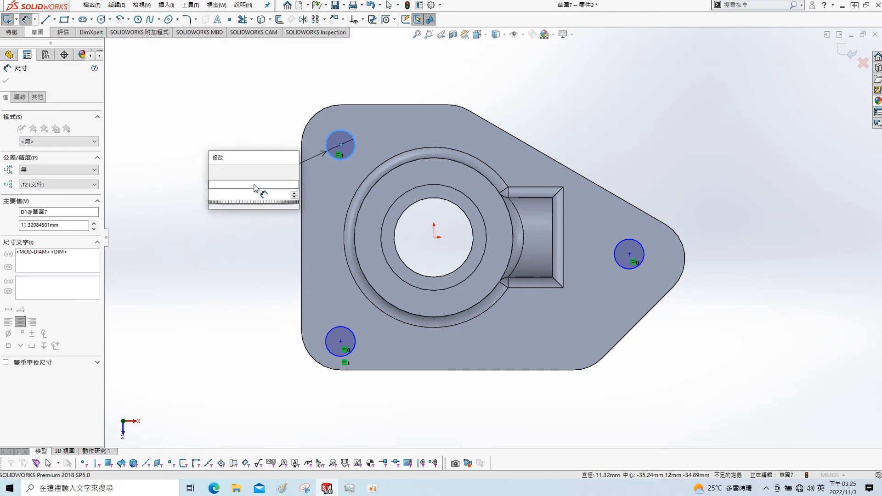
{"action": "key", "text": "Return"}
{"action": "key", "text": "Escape"}
- Make the upper-left and lower-left hole circles concentric with their respective rounded corners of the base plate
{"action": "left_click", "coordinate": [313, 117], "text": "ctrl"}
{"action": "left_click", "coordinate": [341, 126], "text": "ctrl"}
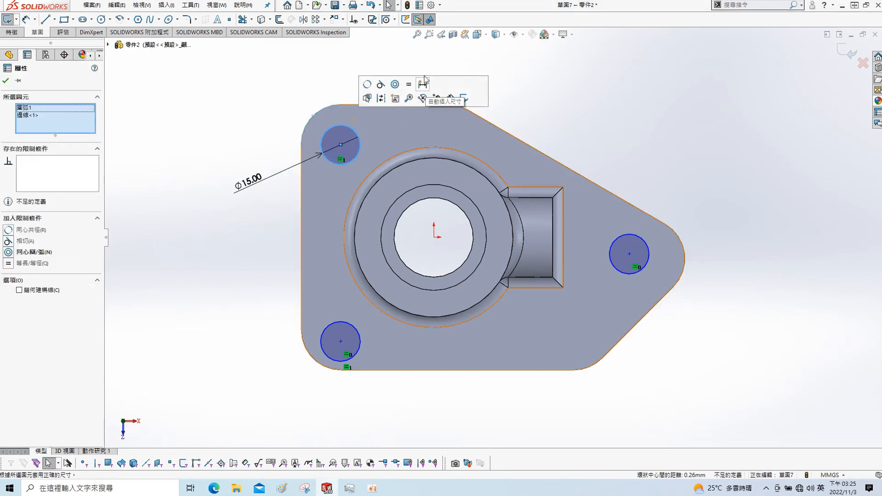
{"action": "left_click", "coordinate": [396, 85]}
{"action": "left_click", "coordinate": [634, 123]}
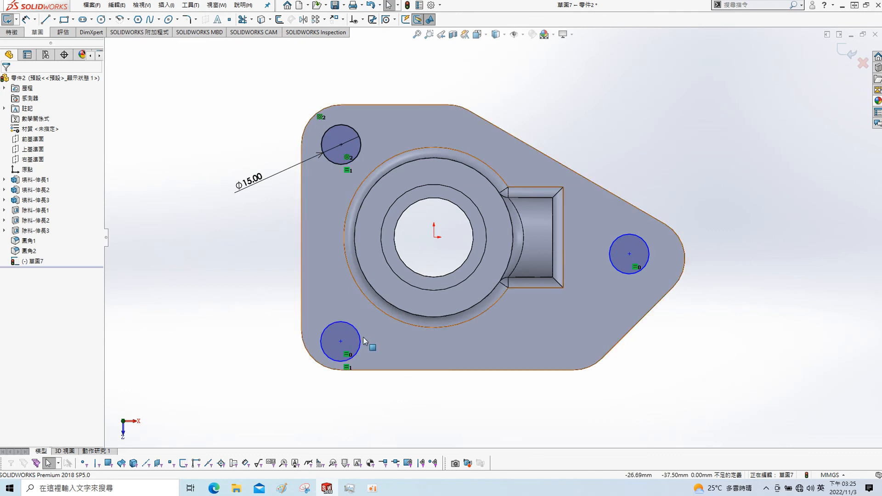
{"action": "left_click", "coordinate": [360, 342]}
{"action": "left_click", "coordinate": [324, 367], "text": "ctrl"}
{"action": "left_click", "coordinate": [379, 326]}
{"action": "left_click", "coordinate": [712, 280]}
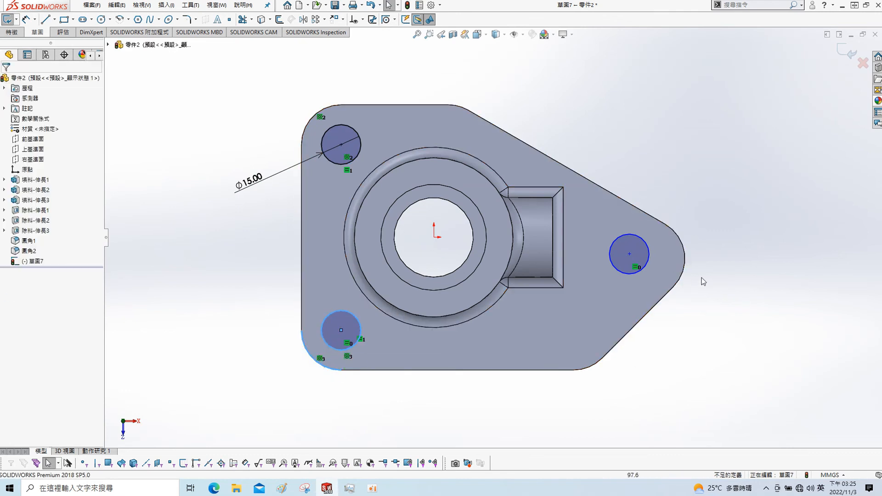
- Make the right hole circle concentric with the rounded tip of the base plate
{"action": "left_click", "coordinate": [643, 273]}
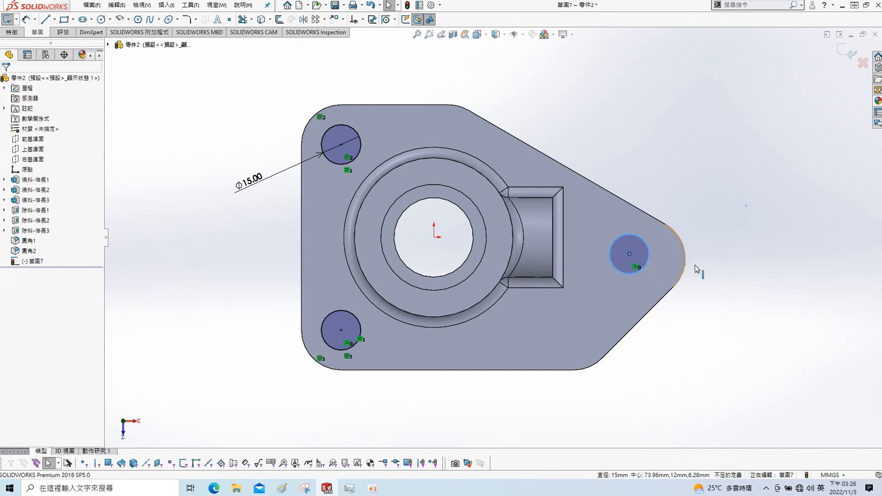
{"action": "left_click", "coordinate": [682, 273], "text": "ctrl"}
{"action": "left_click", "coordinate": [740, 225]}
{"action": "left_click", "coordinate": [676, 148]}
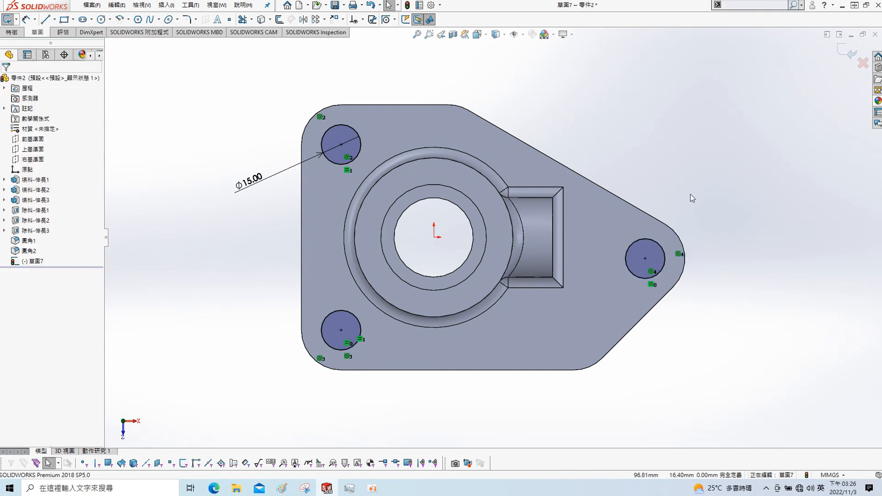
- Cut the three 15 mm circles through the base plate with the Through All end condition
{"action": "key", "text": "s"}
{"action": "left_click", "coordinate": [749, 228]}
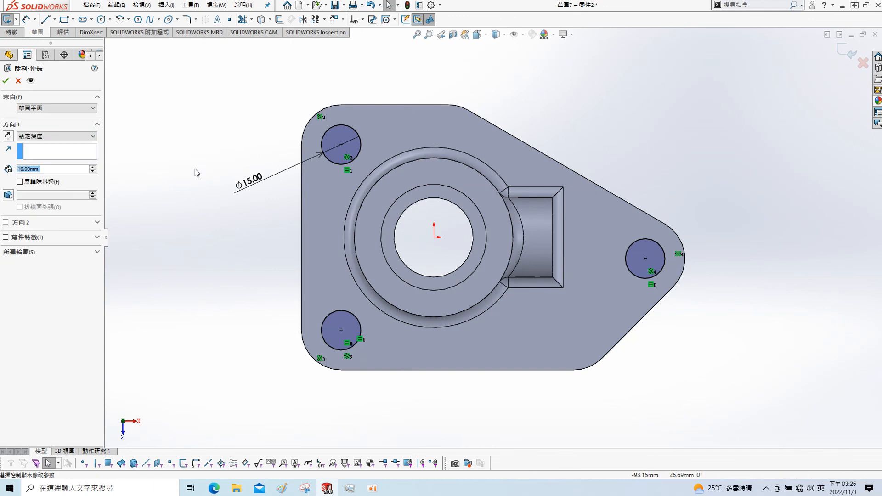
{"action": "left_click", "coordinate": [62, 137]}
{"action": "left_click", "coordinate": [63, 152]}
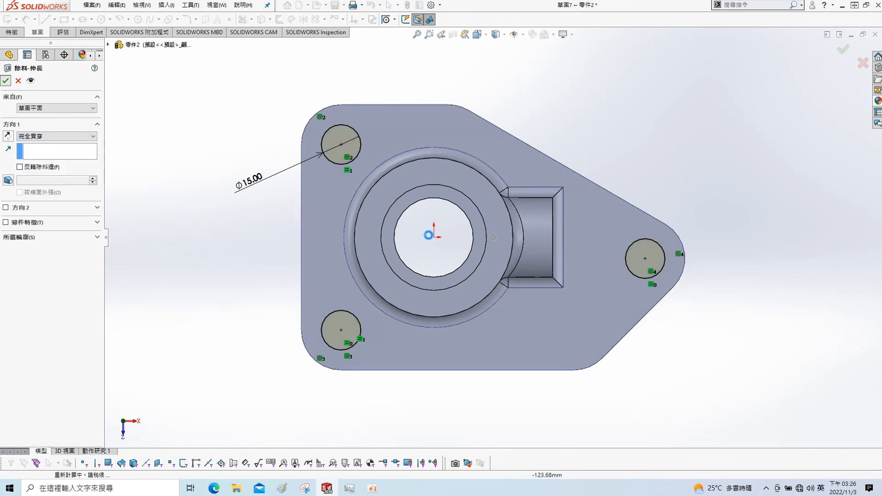
{"action": "key", "text": "Return"}
{"action": "middle_click_drag", "start_coordinate": [658, 368], "coordinate": [632, 246]}
{"action": "middle_click_drag", "start_coordinate": [390, 218], "coordinate": [592, 214], "text": "ctrl"}
{"action": "middle_click_drag", "start_coordinate": [655, 249], "coordinate": [624, 320]}
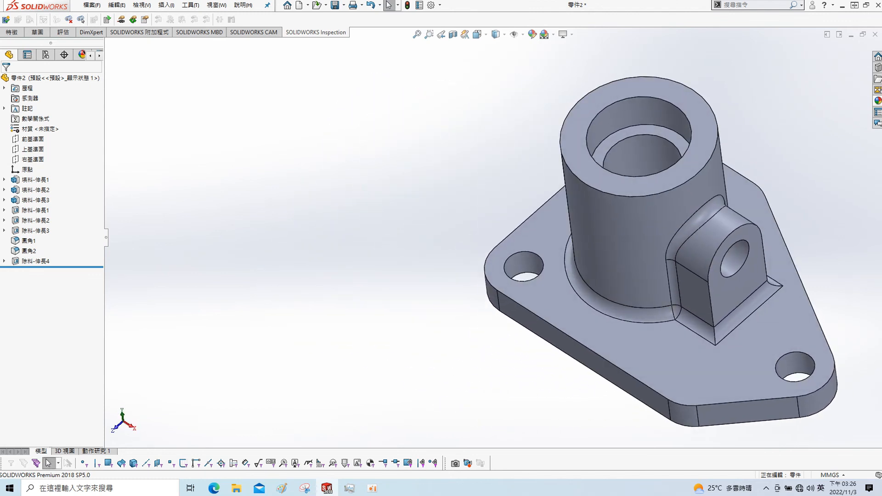
- Check the bracket against the reference drawing and save the part as 零件2.SLDPRT in the 2022-11-03a folder
{"action": "left_click_drag", "start_coordinate": [0, 55], "coordinate": [277, 43]}
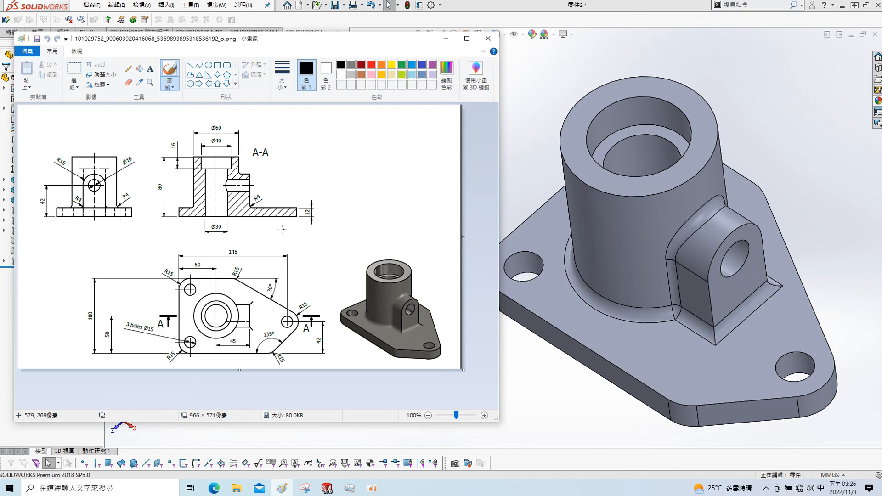
{"action": "left_click", "coordinate": [570, 76]}
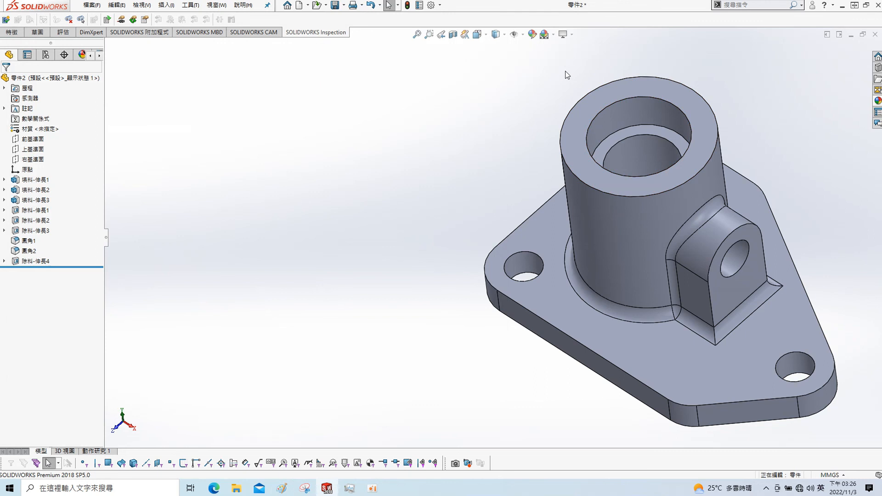
{"action": "left_click", "coordinate": [273, 172]}
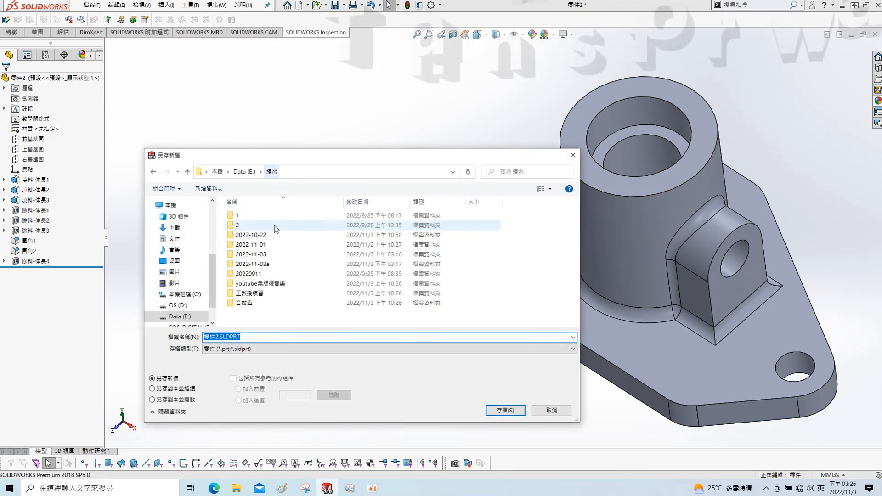
{"action": "double_click", "coordinate": [250, 258]}
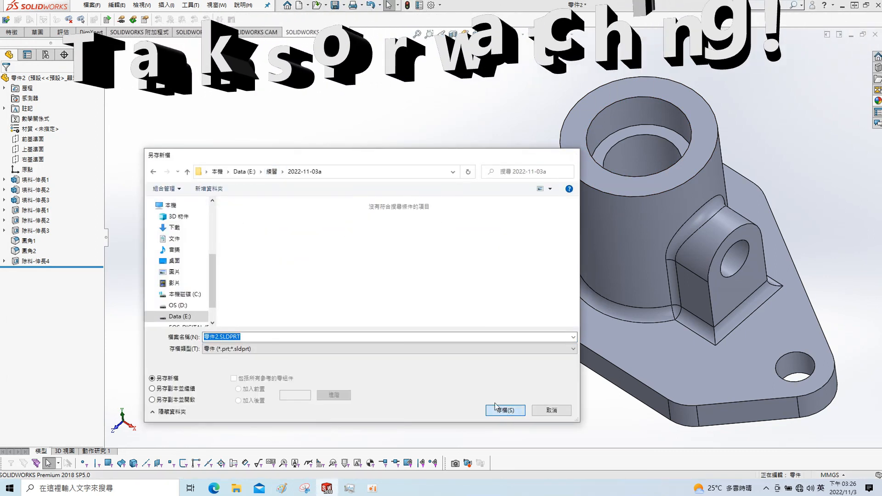
{"action": "left_click", "coordinate": [504, 410]}
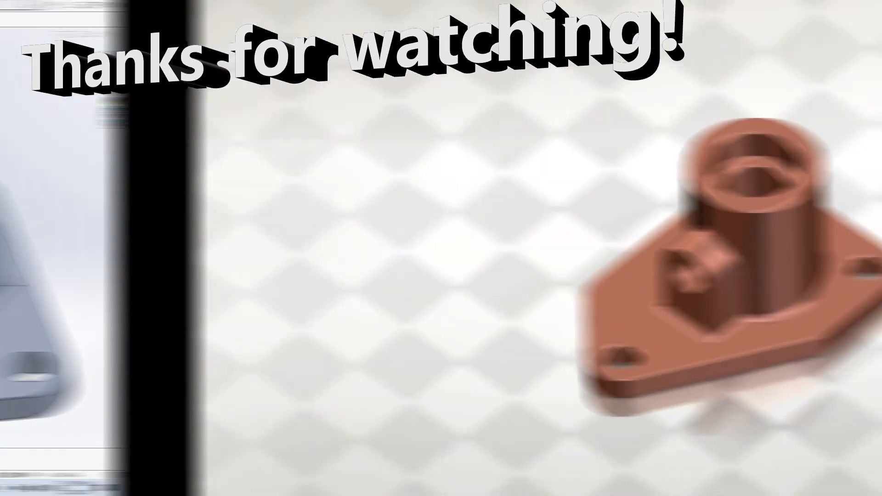